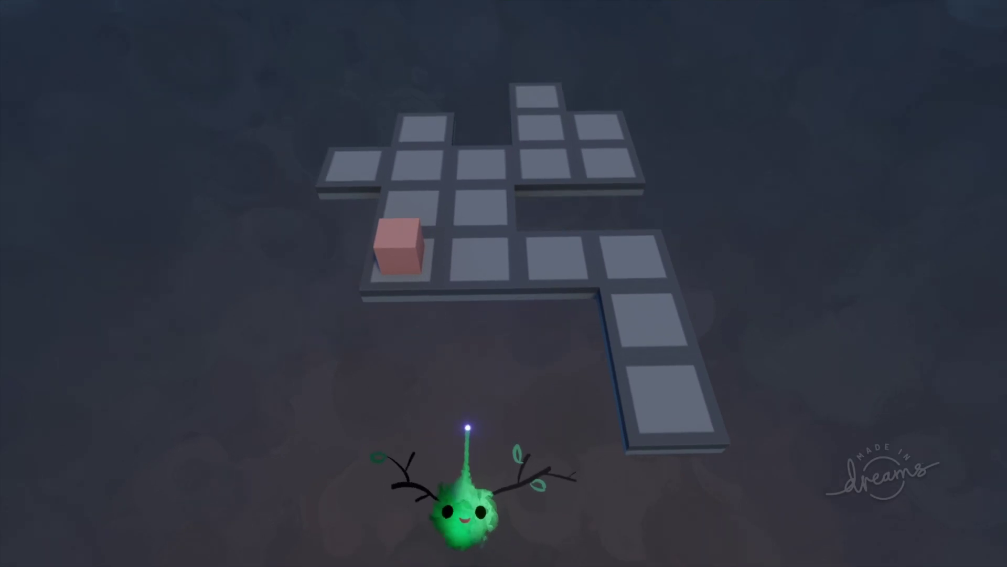
Move the cube along the row of tiles and inspect the board from different angles.
key("Right")
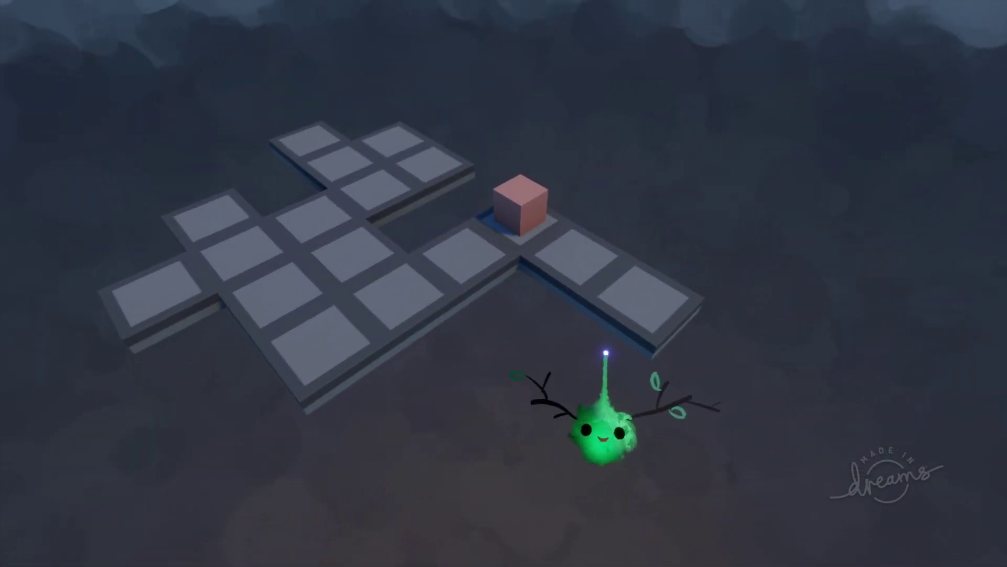
middle_click_drag(606, 352, 489, 260)
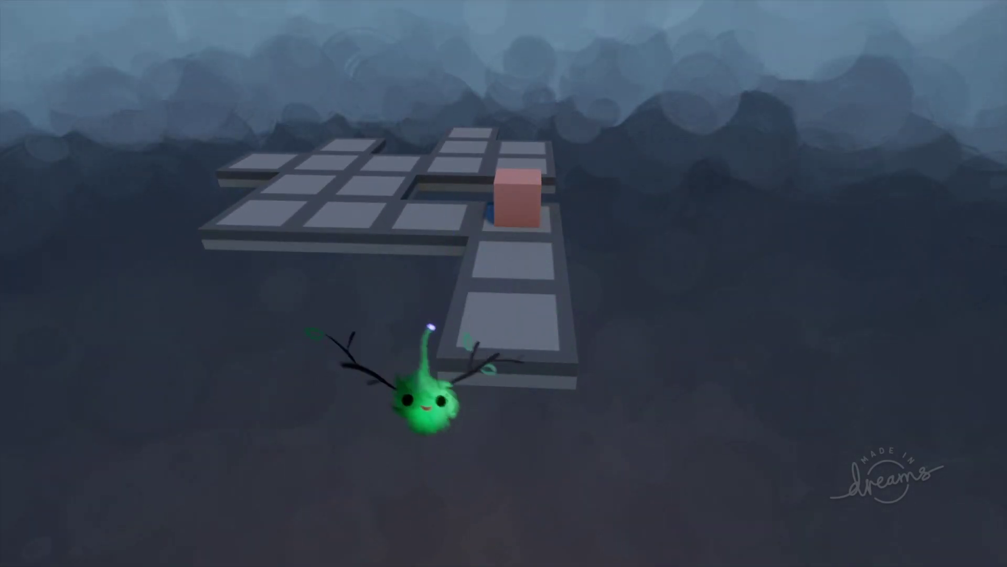
middle_click_drag(416, 423, 476, 426)
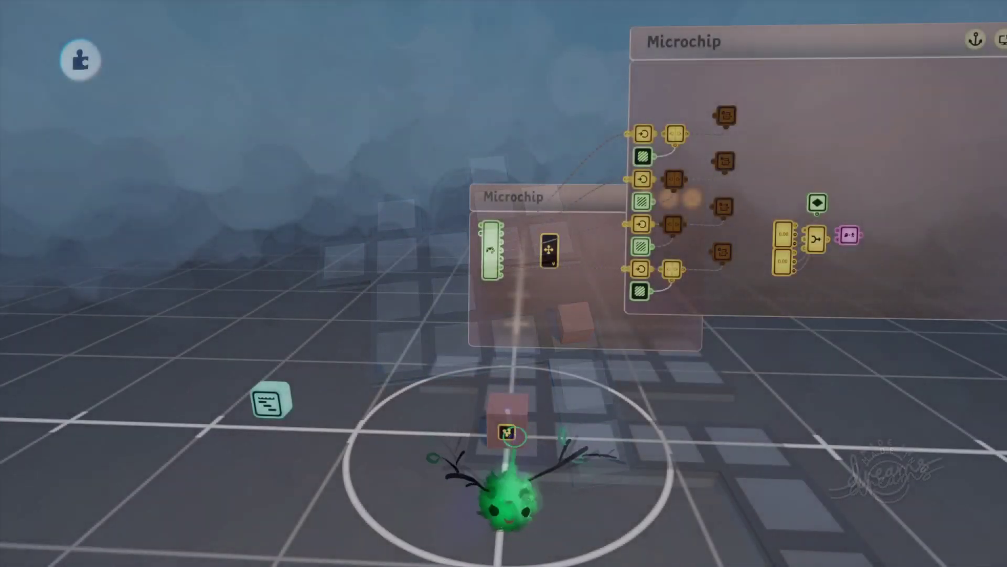
Close the canvas of the inner movement microchip above the cube.
middle_click_drag(514, 420, 633, 371)
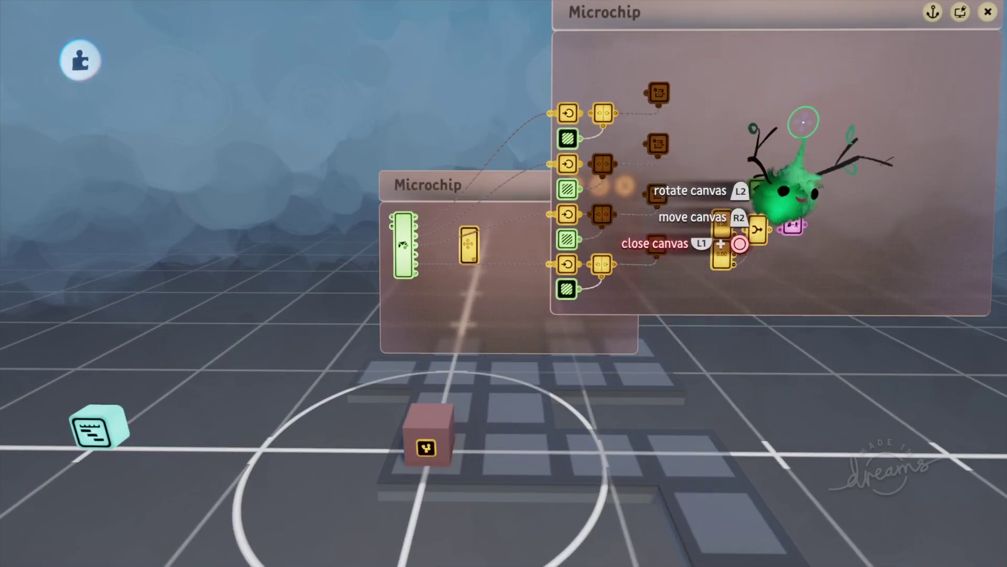
key("Escape")
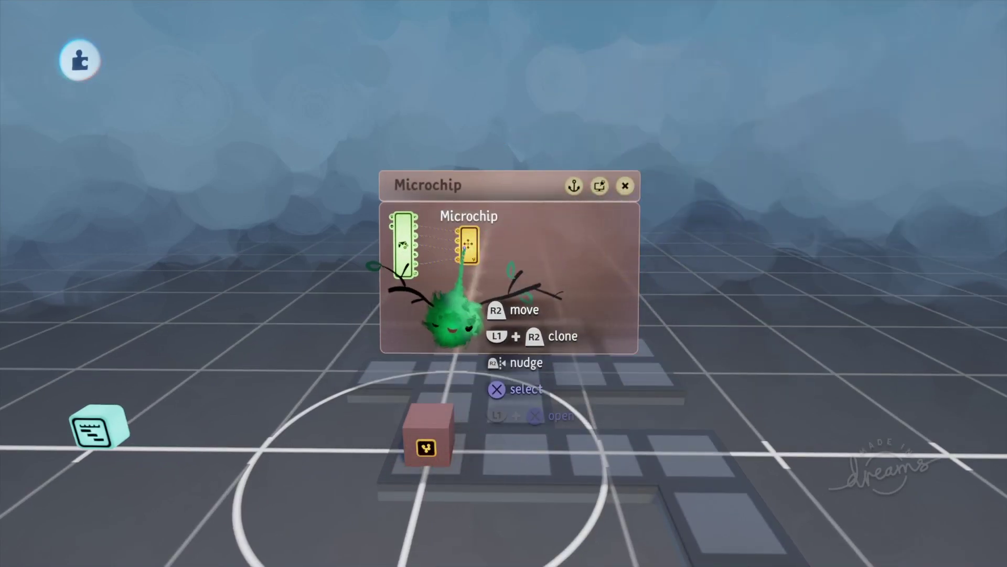
key("Delete")
middle_click_drag(466, 559, 477, 539)
key("ctrl+z")
Inspect the Tranquility music timeline's playback settings and look up its creator among the dreamers.
middle_click_drag(537, 501, 536, 323)
left_click(531, 321)
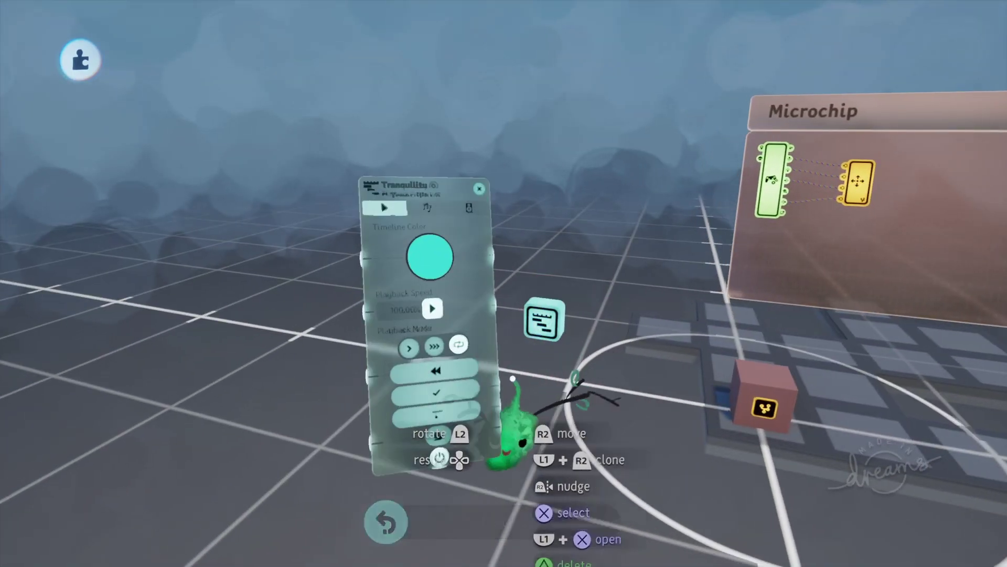
key("Escape")
mouse_move(601, 305)
middle_mouse_down()
mouse_move(609, 336)
mouse_move(603, 317)
middle_mouse_up()
left_click(603, 317)
middle_click_drag(567, 414, 544, 239)
key("Escape")
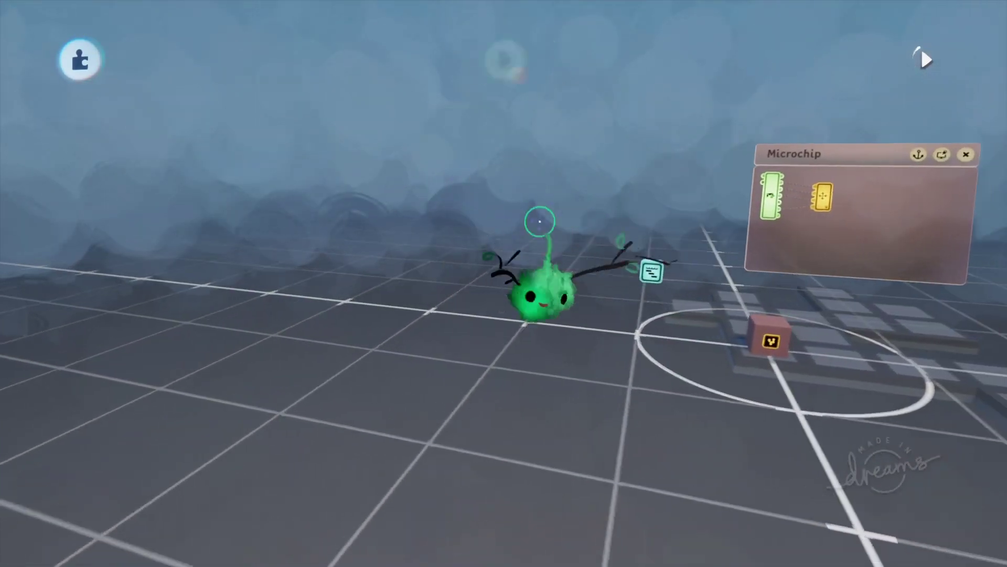
left_click(303, 63)
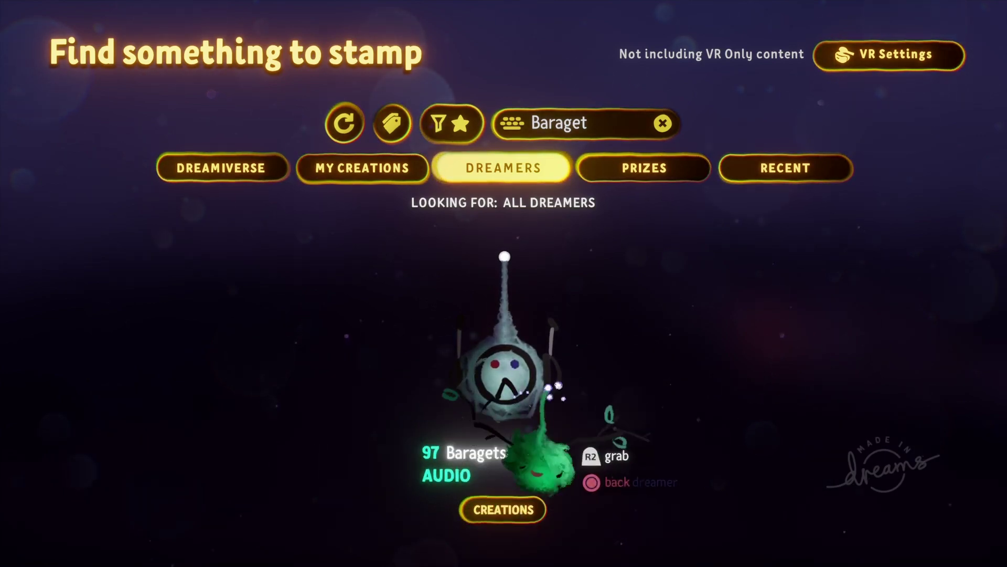
key("Escape")
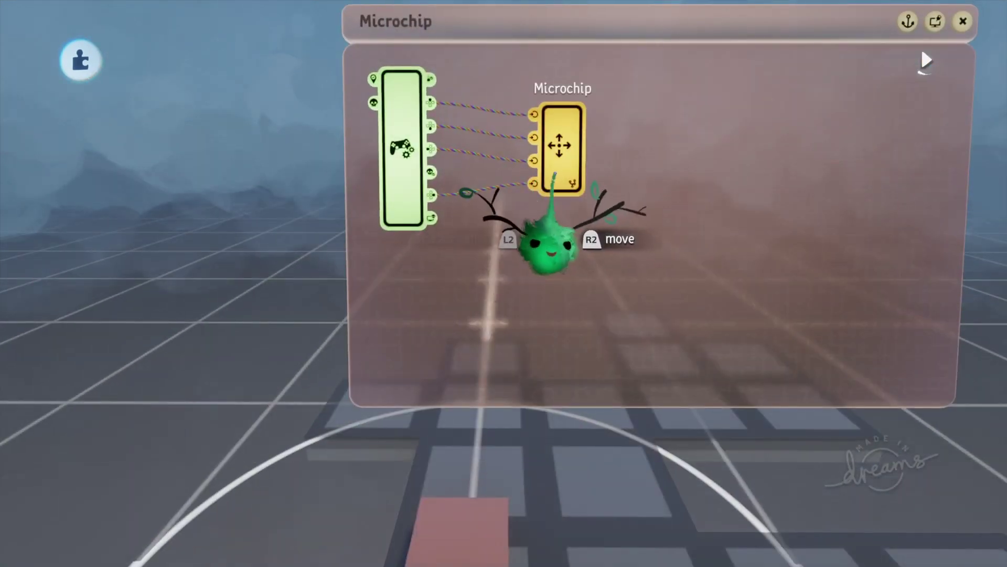
Move the movement microchip away from the controller sensor and open its canvas beside the outer one.
left_click_drag(556, 178, 580, 205)
scroll(615, 204, "down", 2)
scroll(523, 224, "down", 2)
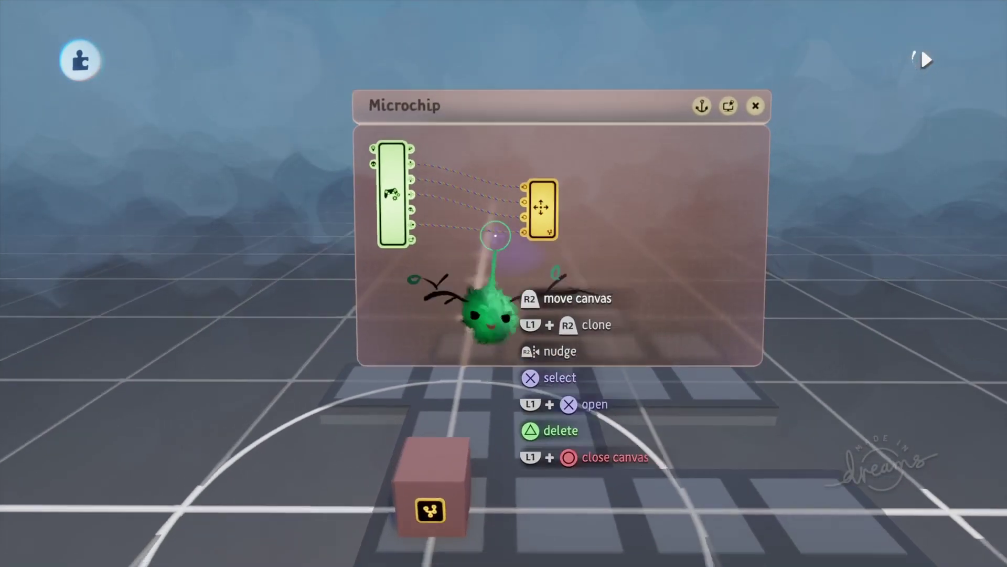
left_click(538, 215)
left_click_drag(524, 202, 830, 79)
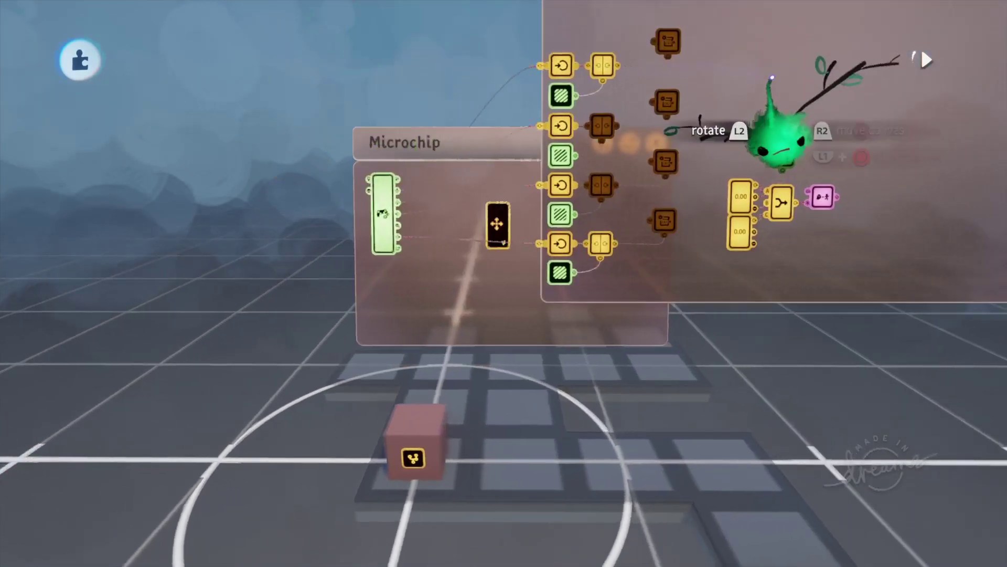
Inspect the controller sensor's possession mode settings.
mouse_move(559, 249)
middle_mouse_down()
mouse_move(546, 199)
mouse_move(560, 112)
middle_mouse_up()
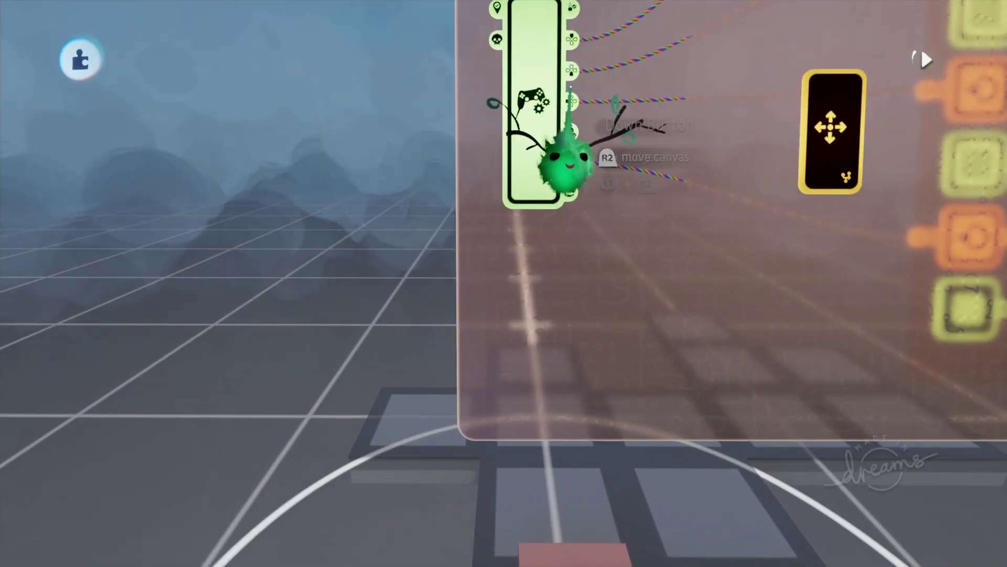
middle_click_drag(539, 391, 509, 396)
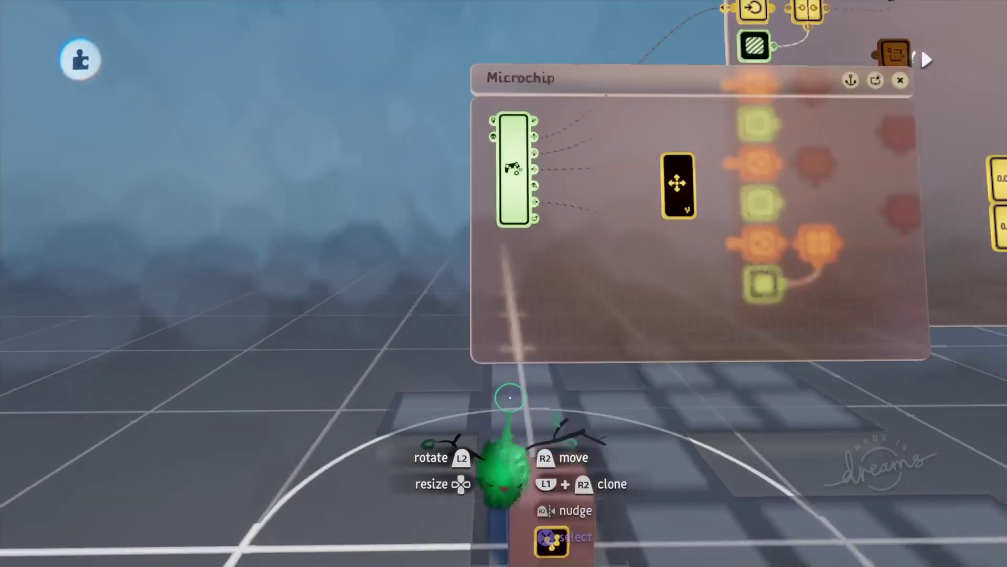
left_click(508, 199)
left_click(483, 75)
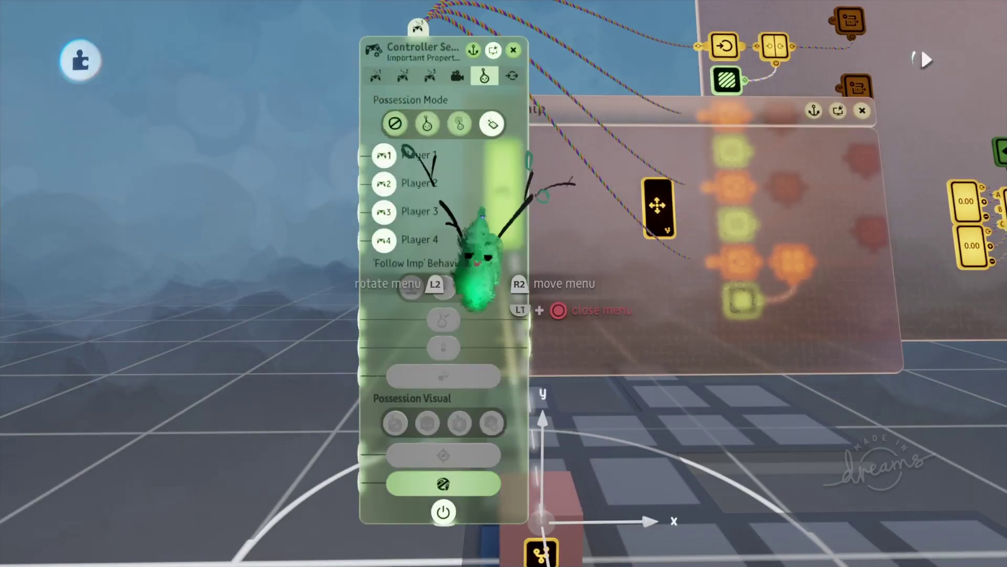
key("Escape")
Examine the wiring from the controller sensor through the input nodes and trigger zones to the variable modifiers.
middle_click_drag(476, 327, 485, 99)
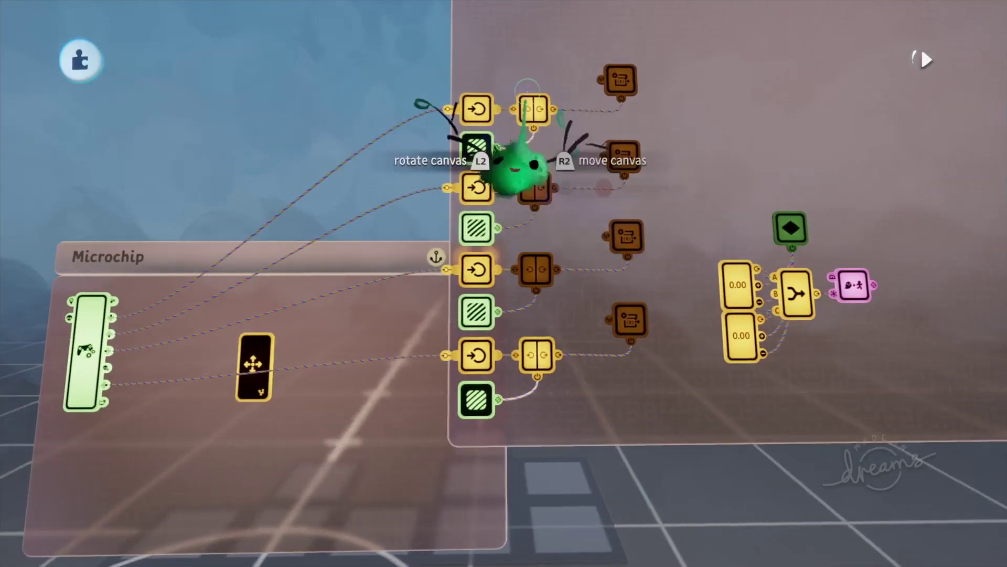
middle_click_drag(500, 381, 591, 313)
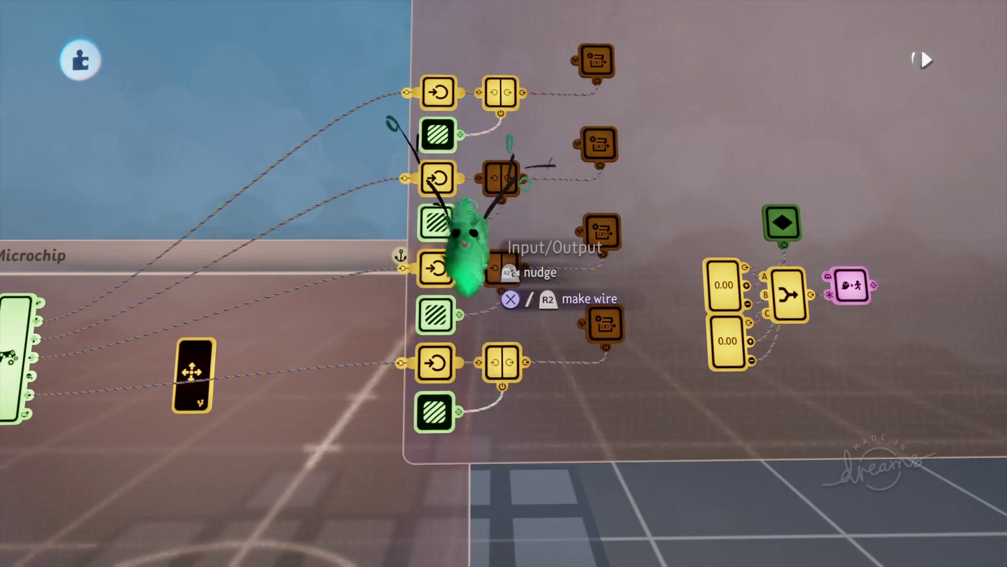
middle_click_drag(469, 206, 451, 257)
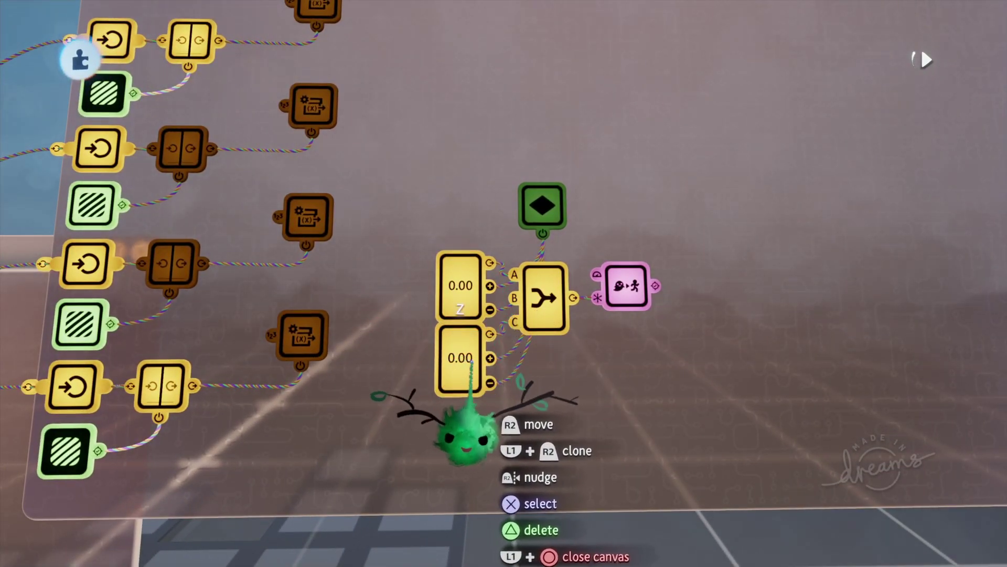
middle_click_drag(471, 362, 346, 402)
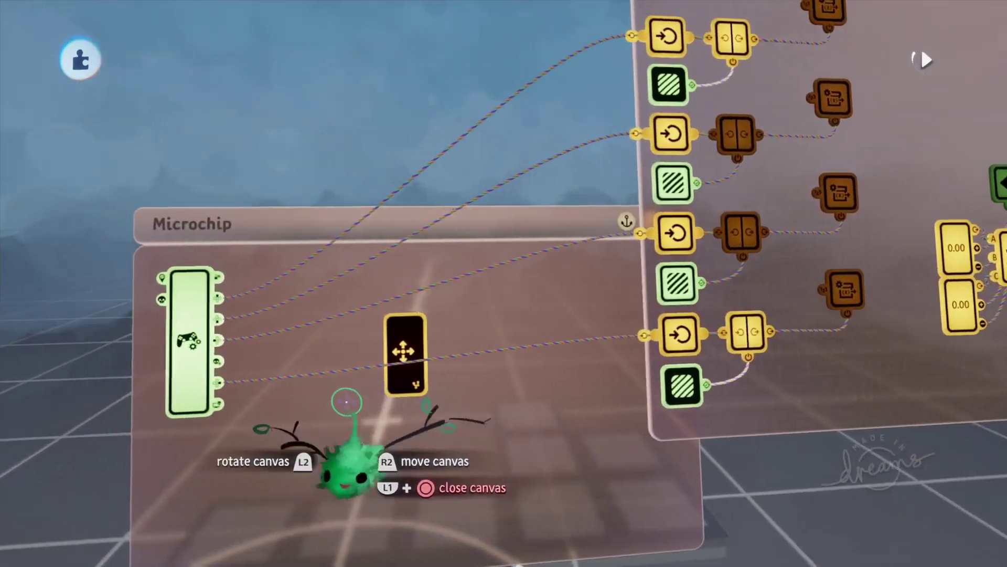
middle_click_drag(226, 373, 508, 346)
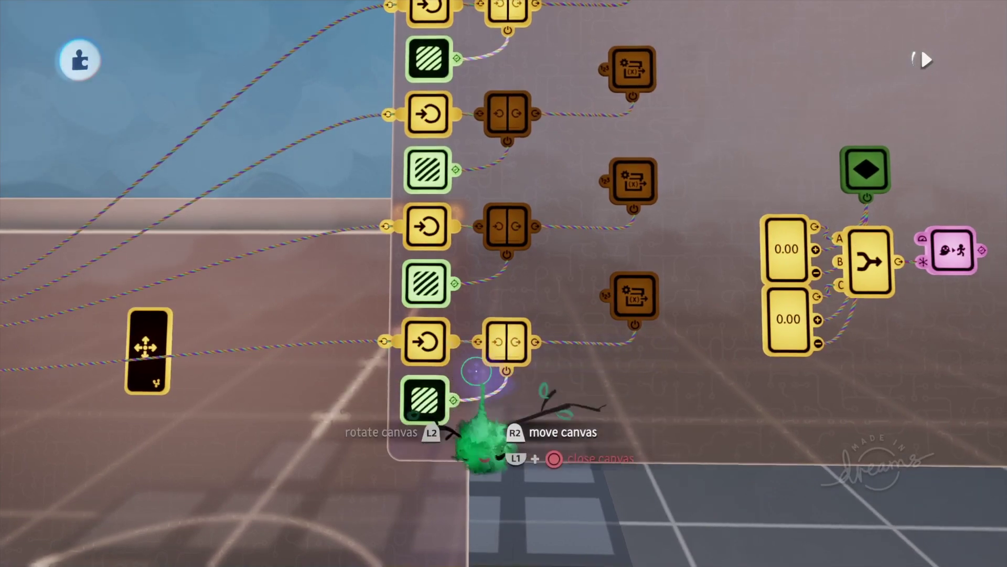
scroll(497, 330, "down", 2)
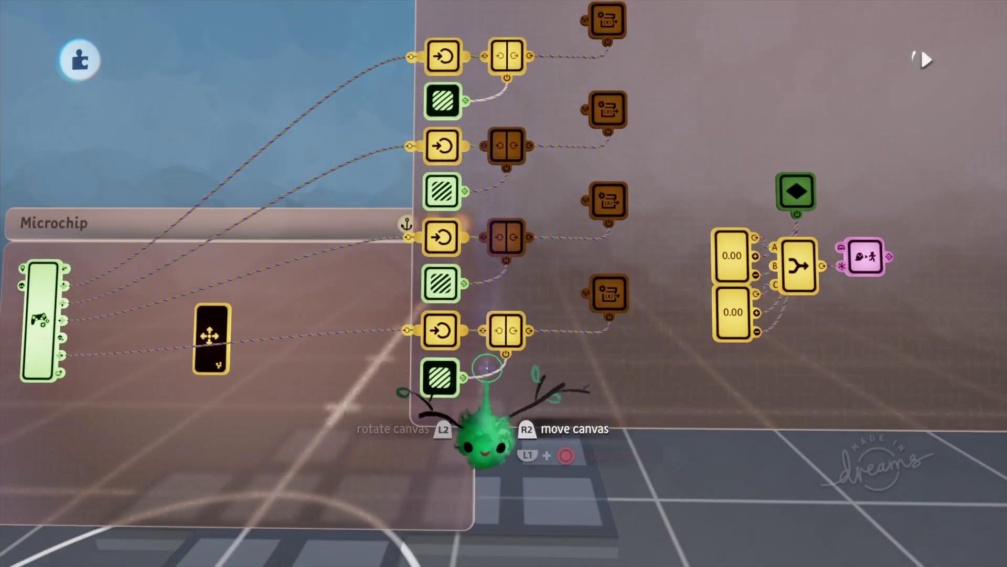
middle_click_drag(465, 384, 519, 370)
Inspect the lowest trigger zone's detection settings and its zone next to the cube.
left_click(622, 297)
left_click_drag(519, 370, 247, 446)
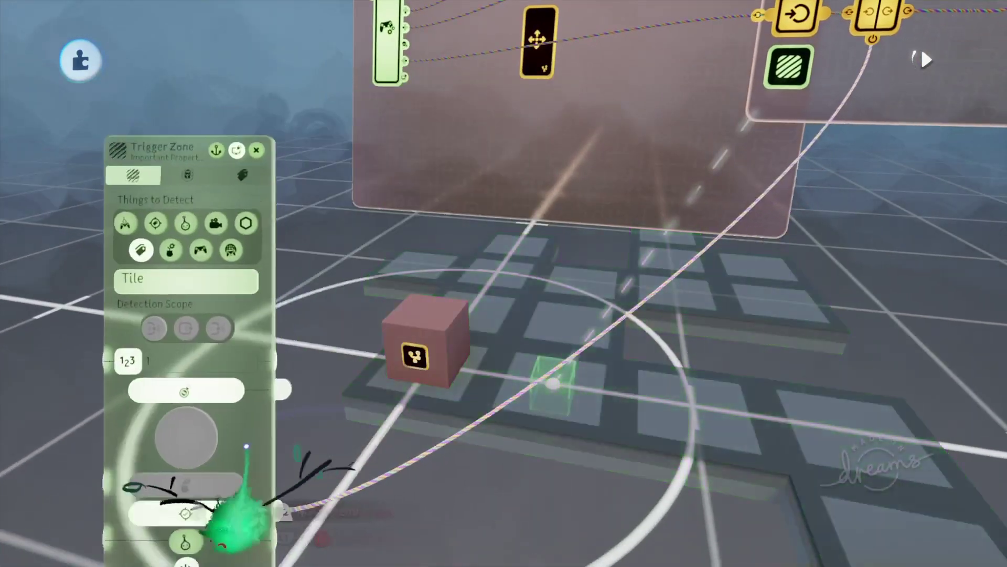
middle_click_drag(247, 445, 290, 367)
left_click_drag(137, 380, 192, 343)
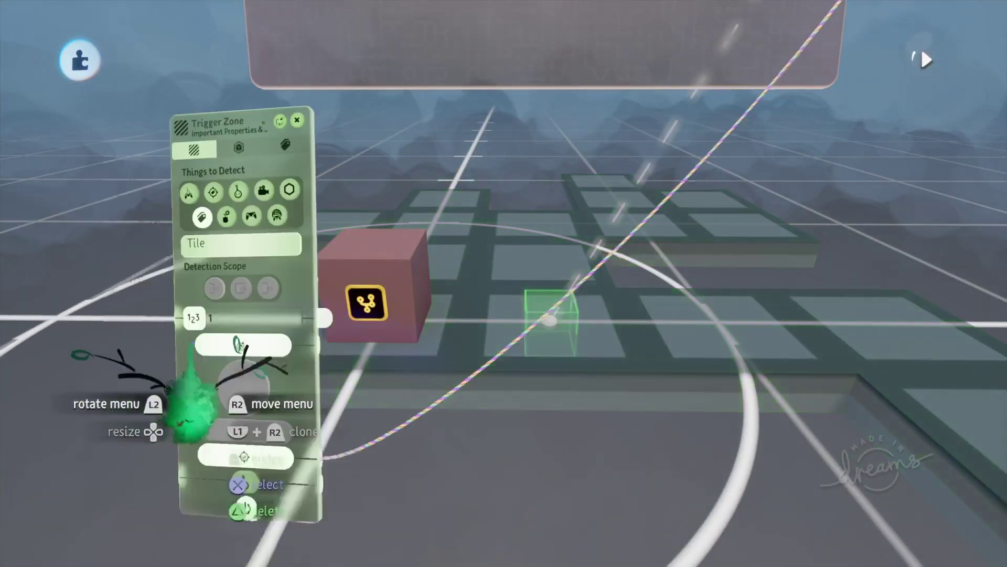
key("Escape")
Inspect the Tile sculpture's labels and the trigger zone's label detection options.
middle_click_drag(192, 343, 613, 207)
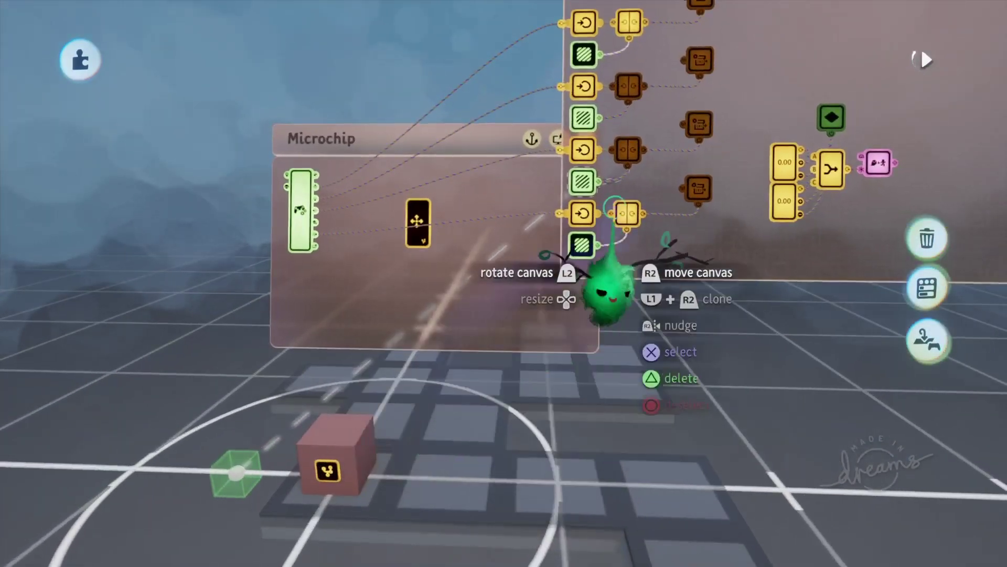
scroll(543, 357, "up", 1)
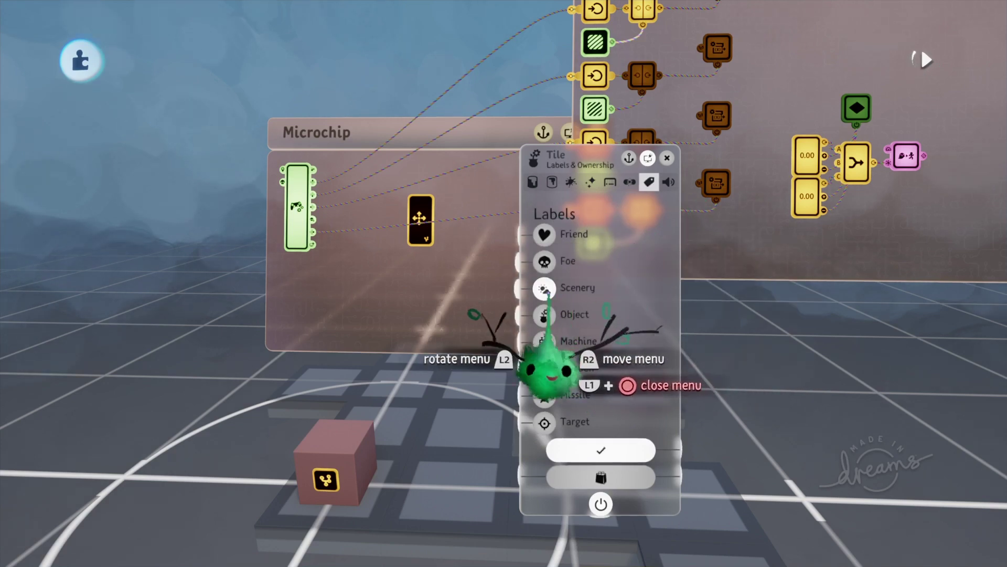
key("Escape")
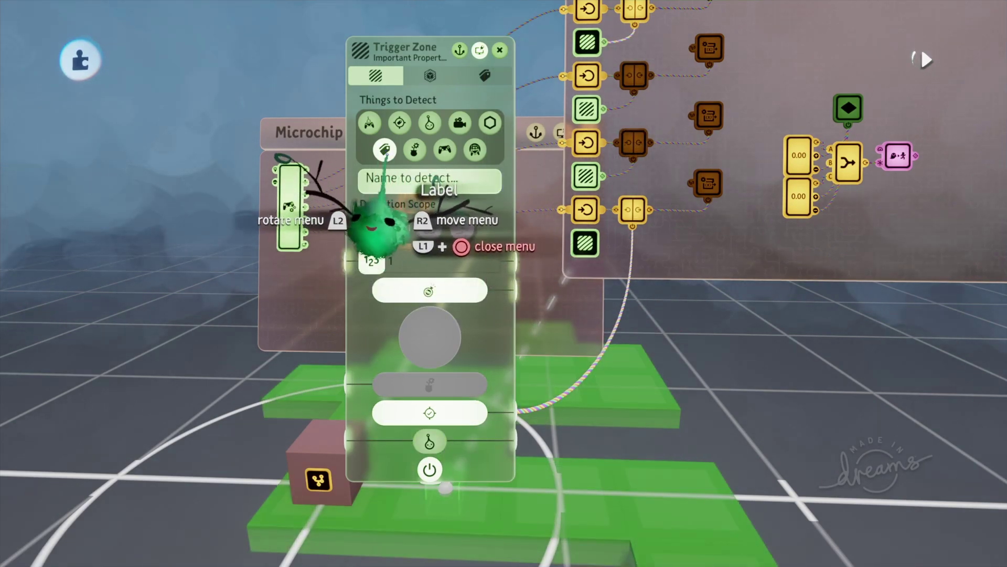
left_click(483, 78)
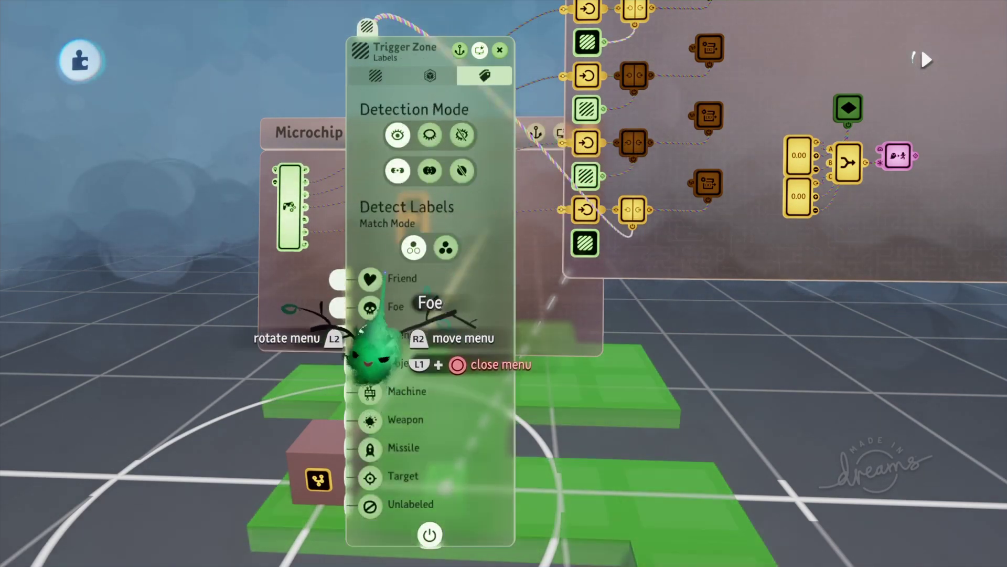
key("Escape")
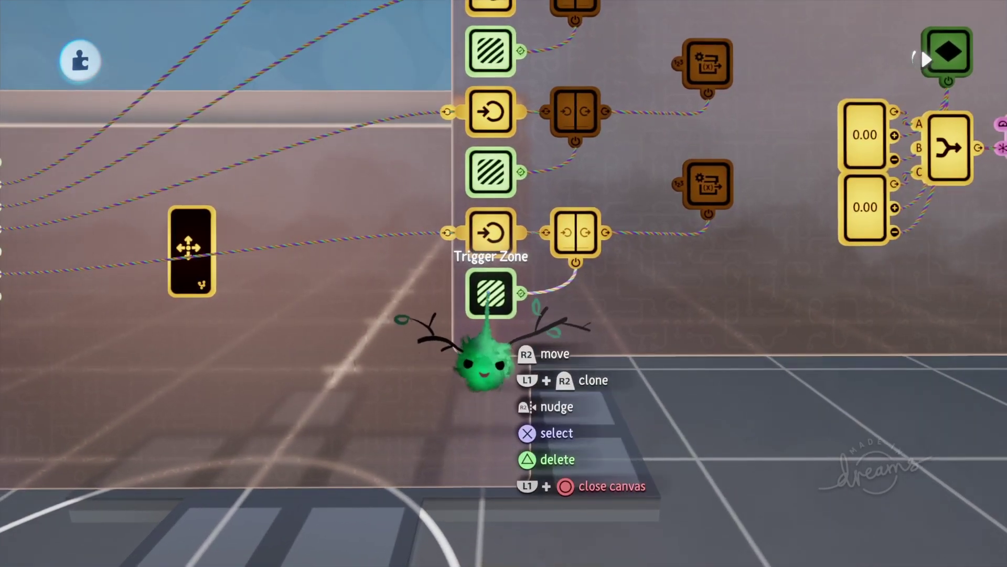
Inspect the signal manipulator's pulse settings and the variable modifier's operation settings for X.
left_click(489, 292)
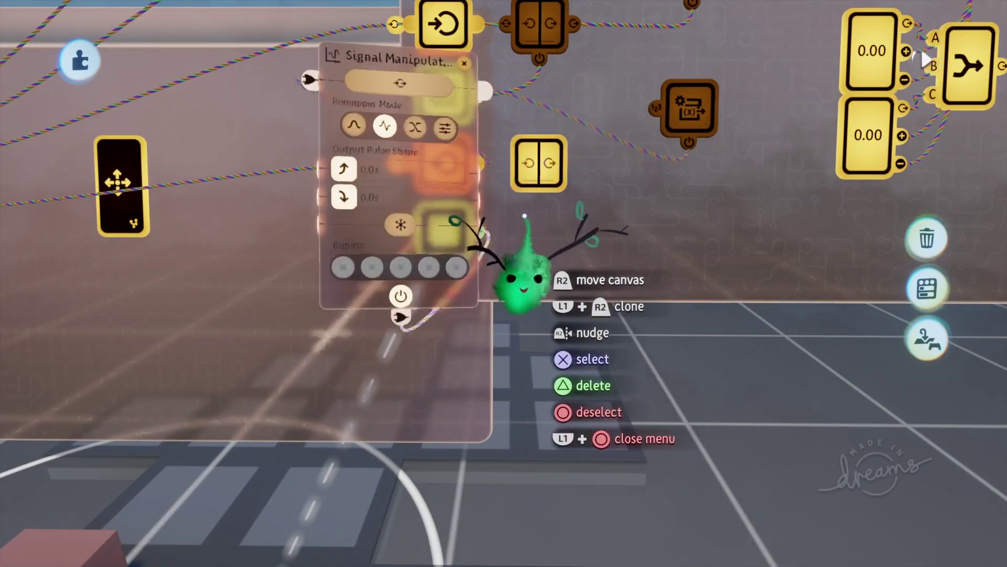
key("Escape")
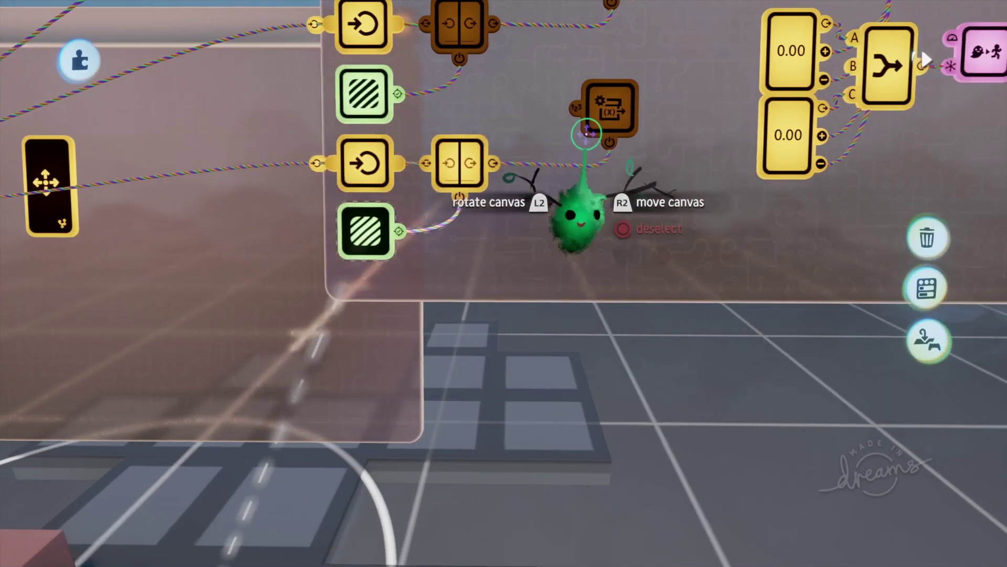
left_click(602, 112)
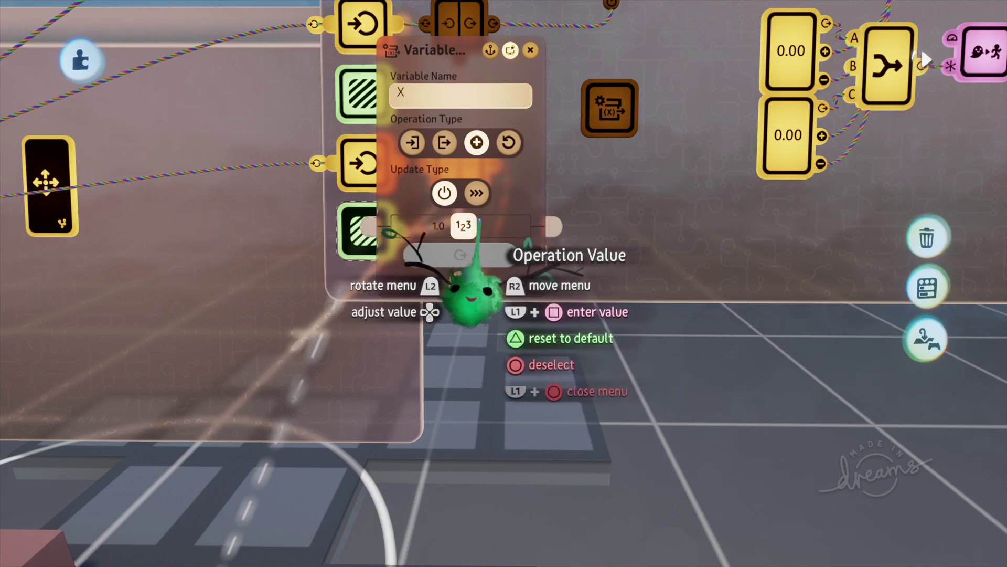
key("Escape")
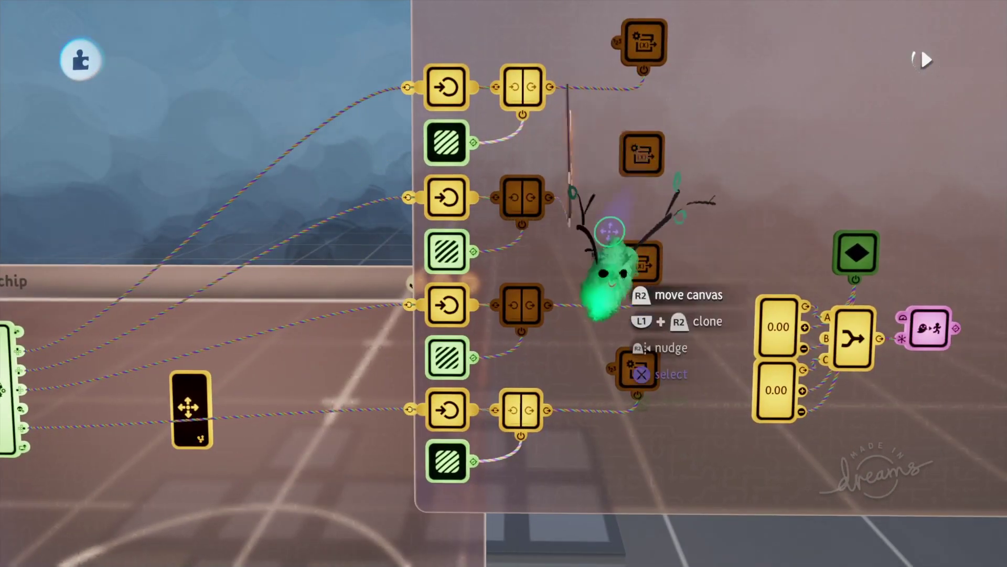
key("Escape")
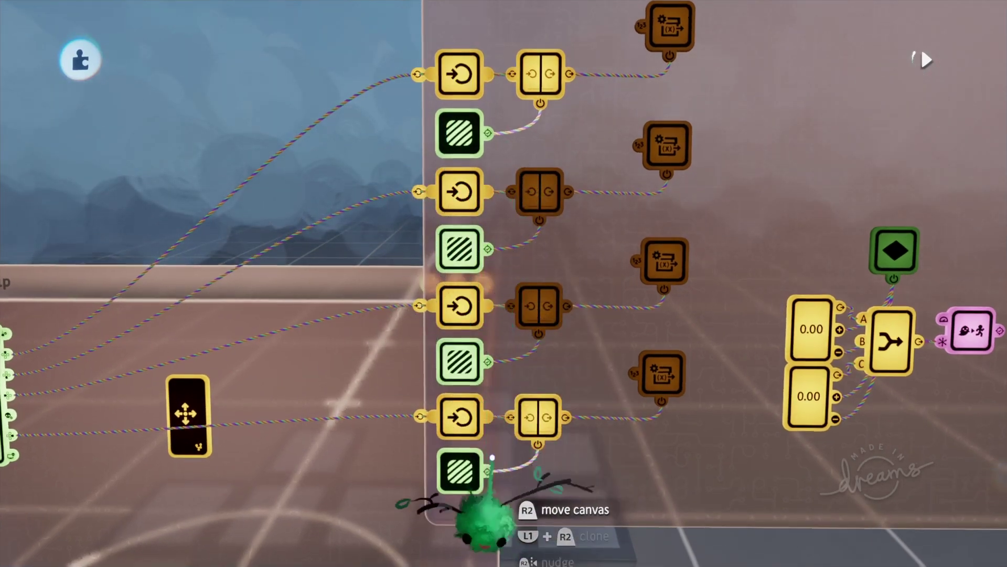
Move the keyframe up and the pink movement gadget farther from the combiner to spread out the wiring.
middle_click_drag(490, 462, 556, 153)
left_click_drag(556, 153, 590, 36)
left_click_drag(632, 277, 751, 279)
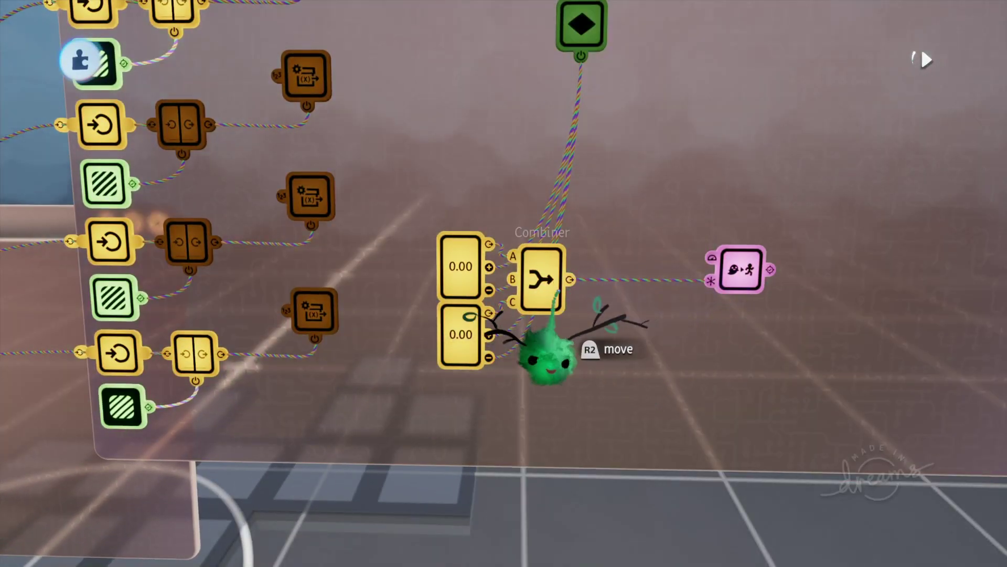
Move the combiner between the X and Z values and the pink movement gadget, and inspect that gadget's settings.
left_click(733, 273)
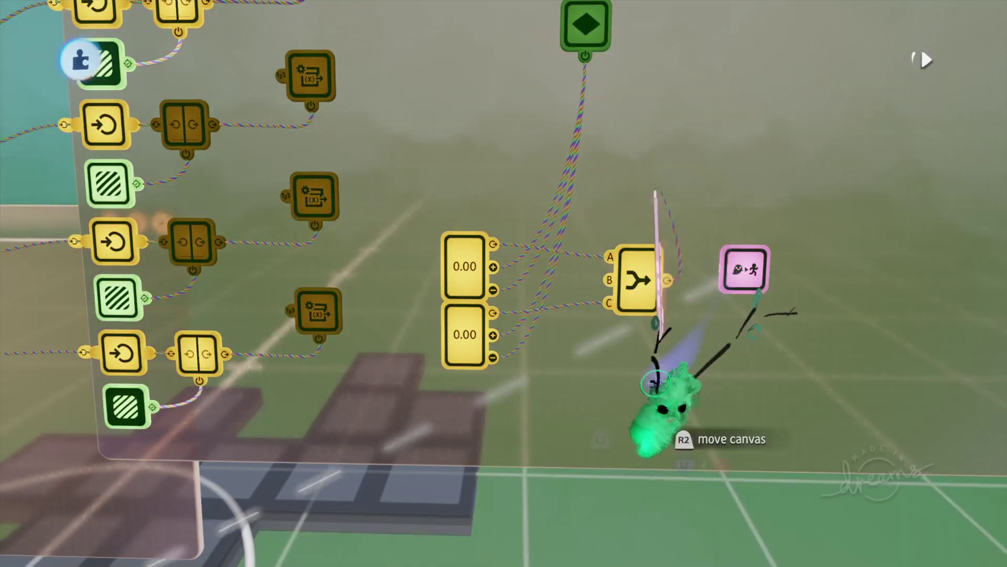
middle_click_drag(654, 377, 733, 87)
key("Escape")
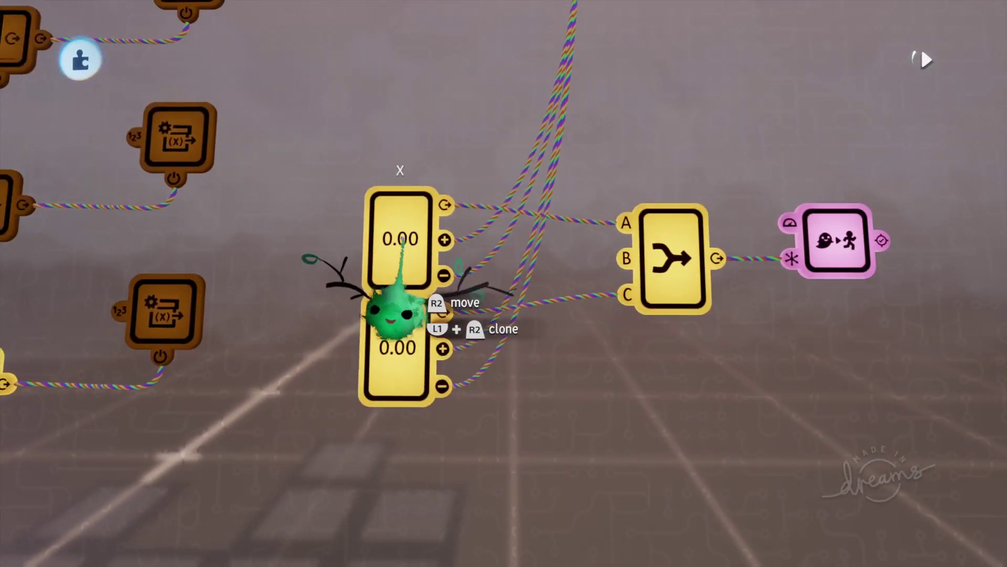
Inspect the combiner's number value inputs and the Follower's main properties and its inputs and outputs.
left_click_drag(611, 297, 627, 263)
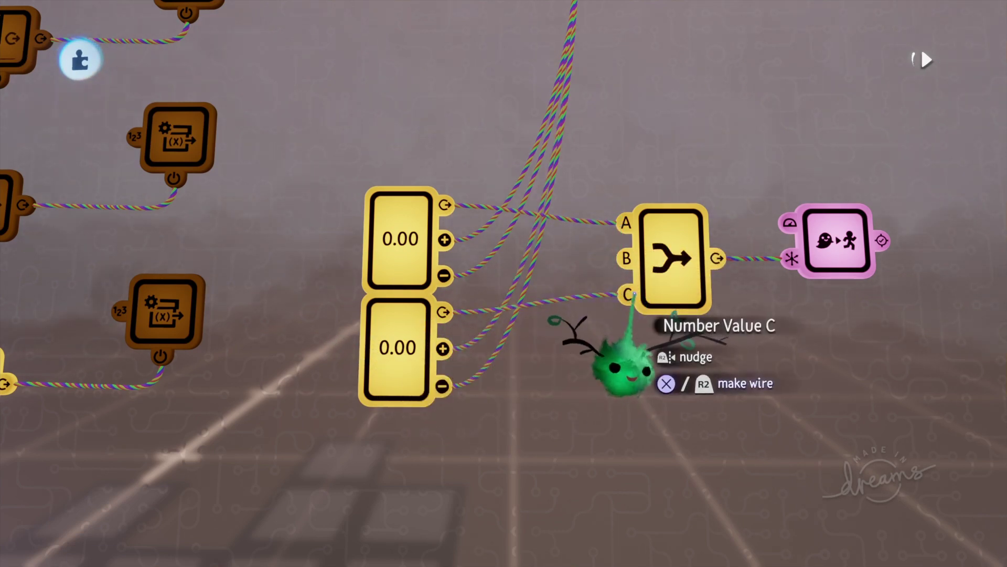
left_click(641, 244)
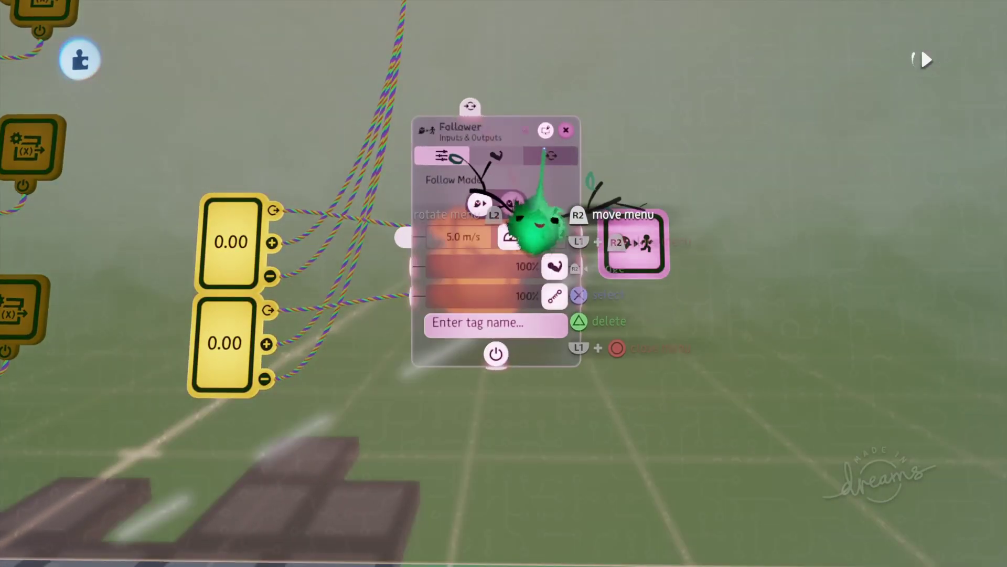
left_click(545, 155)
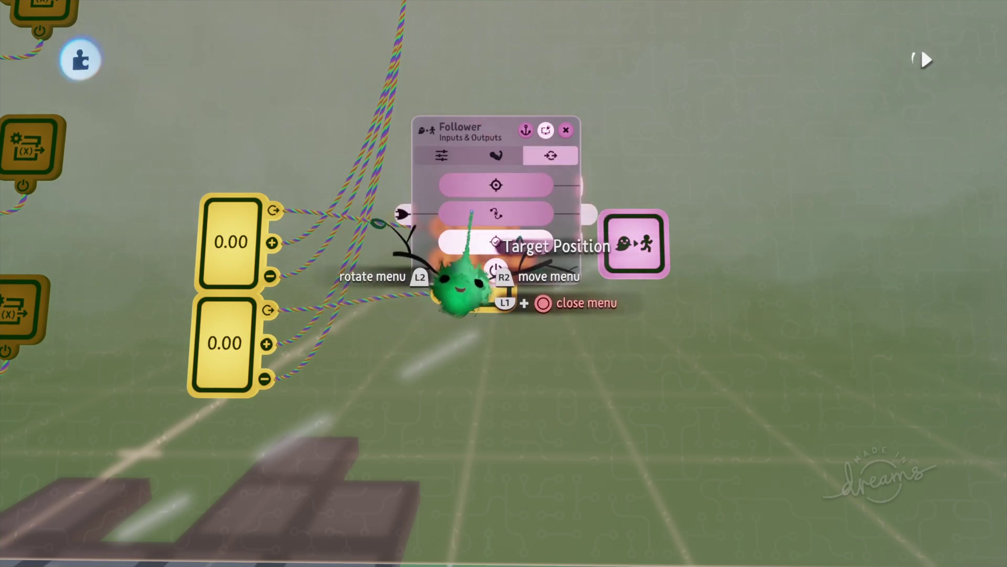
left_click(442, 156)
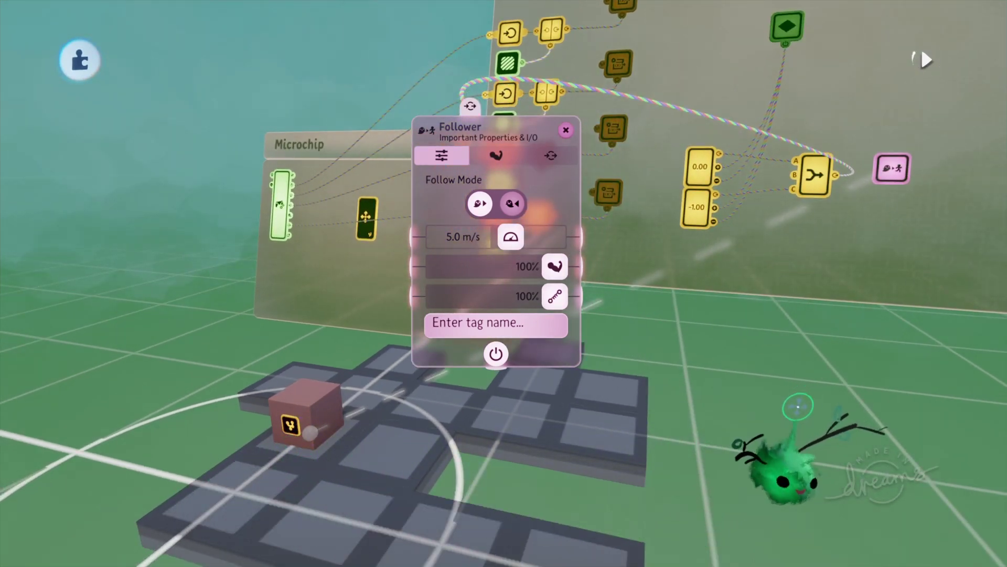
middle_click_drag(803, 409, 781, 387)
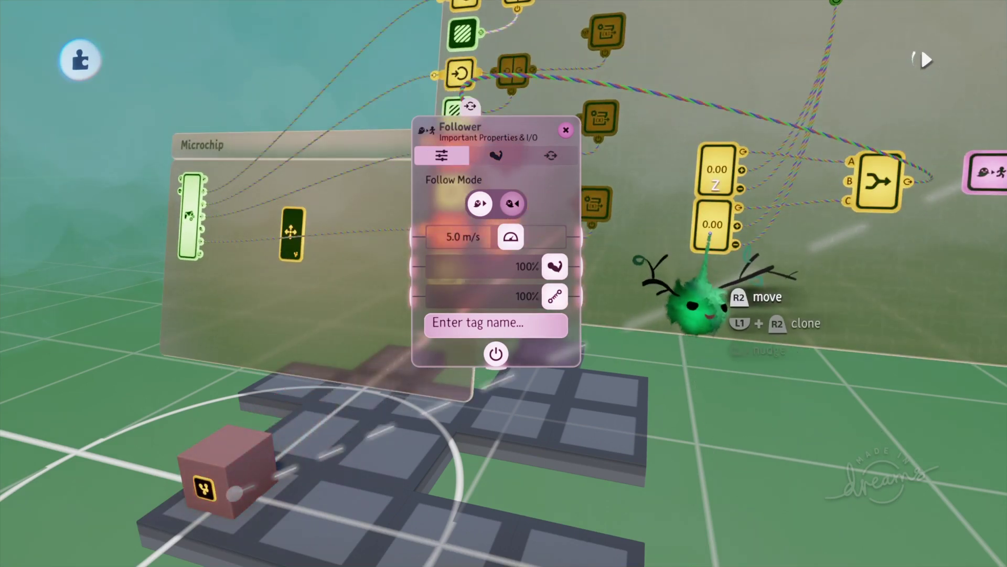
key("Escape")
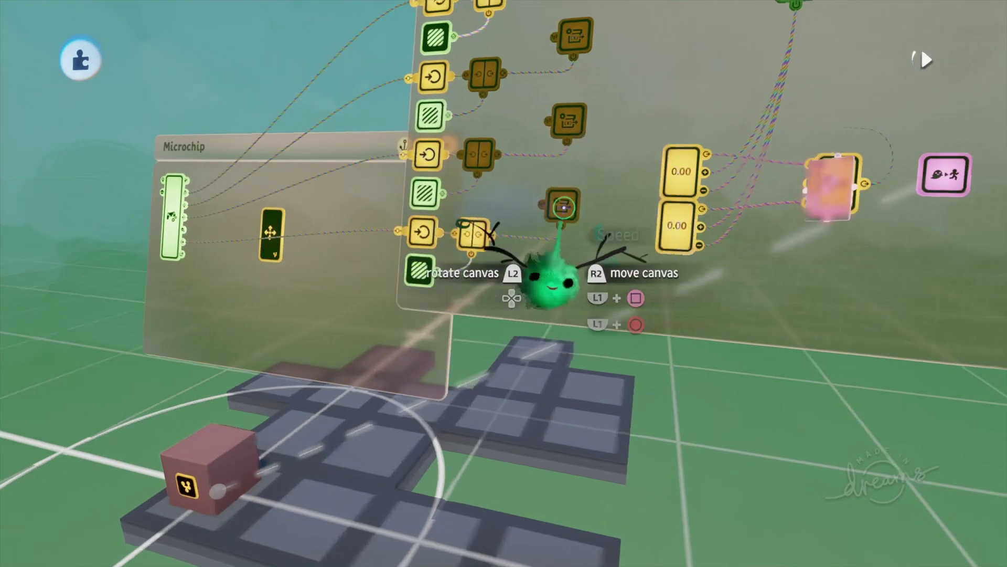
Examine the wiring between the keyframe, the X and Z values, the combiner and the Follower.
left_click(619, 172)
middle_click_drag(619, 172, 455, 483)
key("Escape")
middle_click_drag(623, 387, 600, 142)
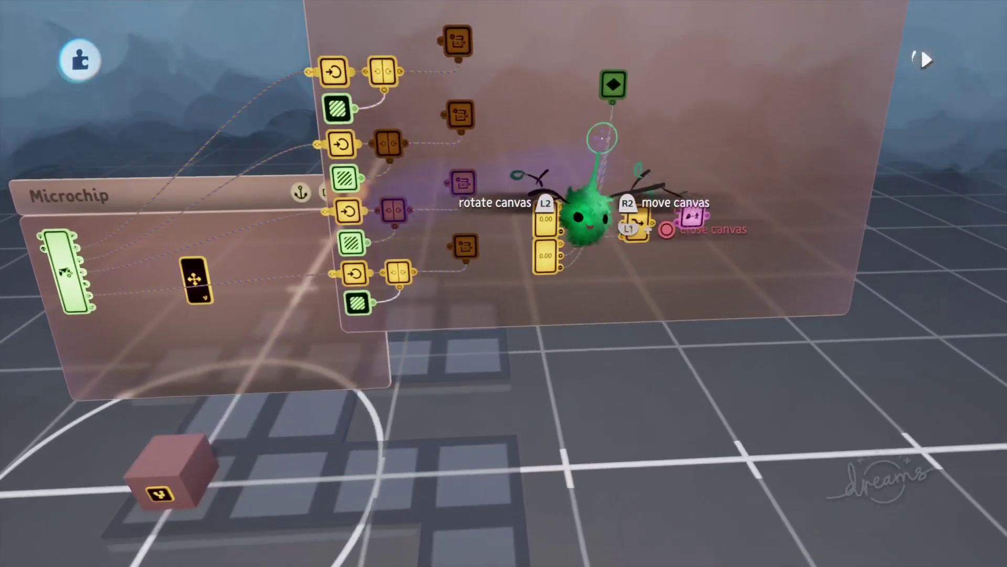
middle_click_drag(568, 236, 553, 179)
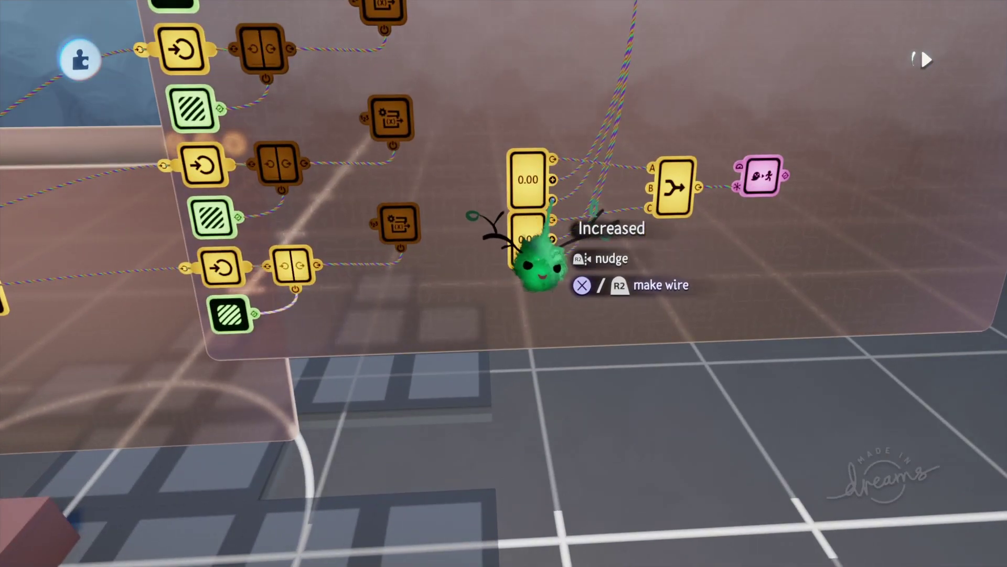
middle_click_drag(551, 257, 787, 119)
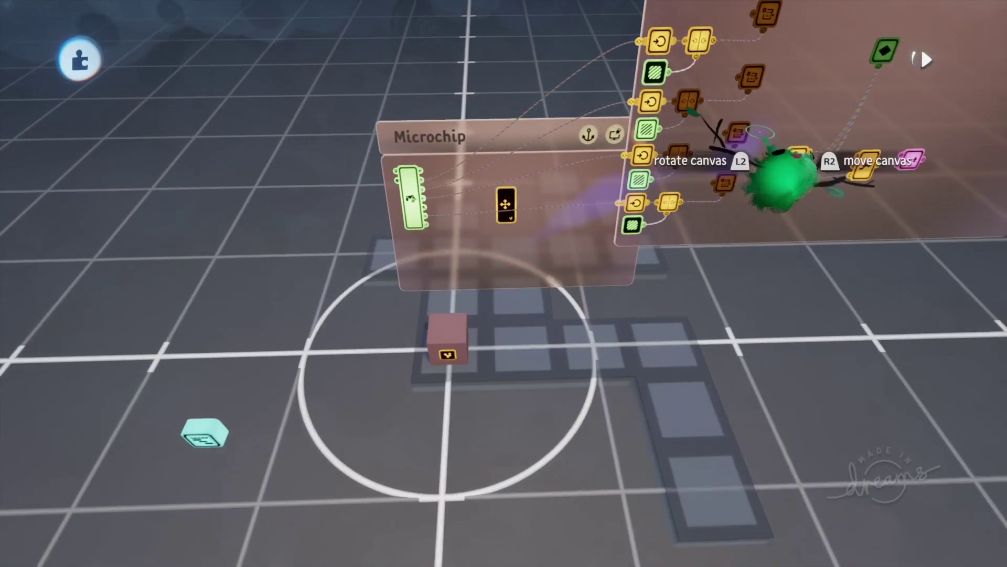
Close the open microchips and stamp the control displayer from your own creations above the timeline gadget.
key("Escape")
key("Escape")
left_click(359, 388)
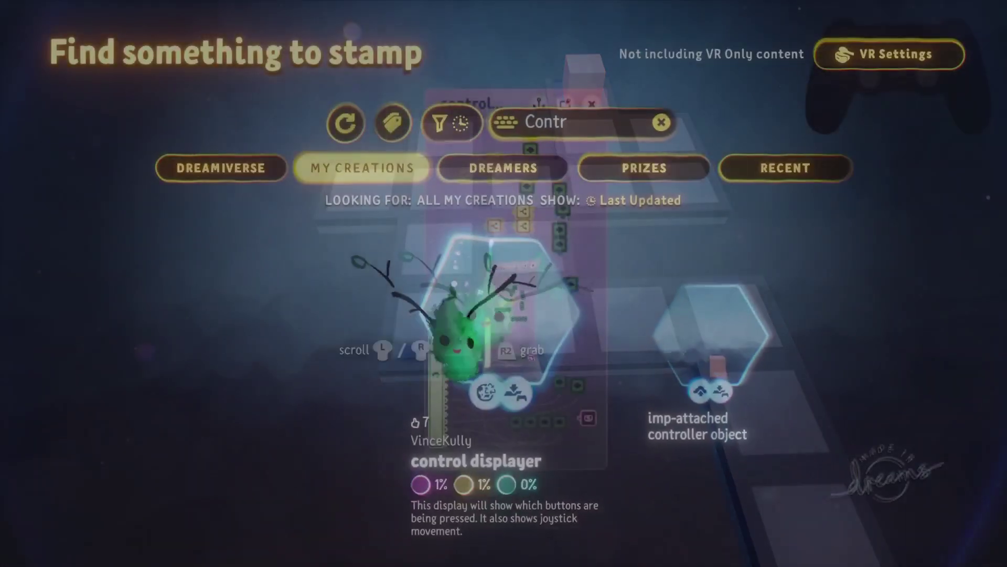
left_click(462, 273)
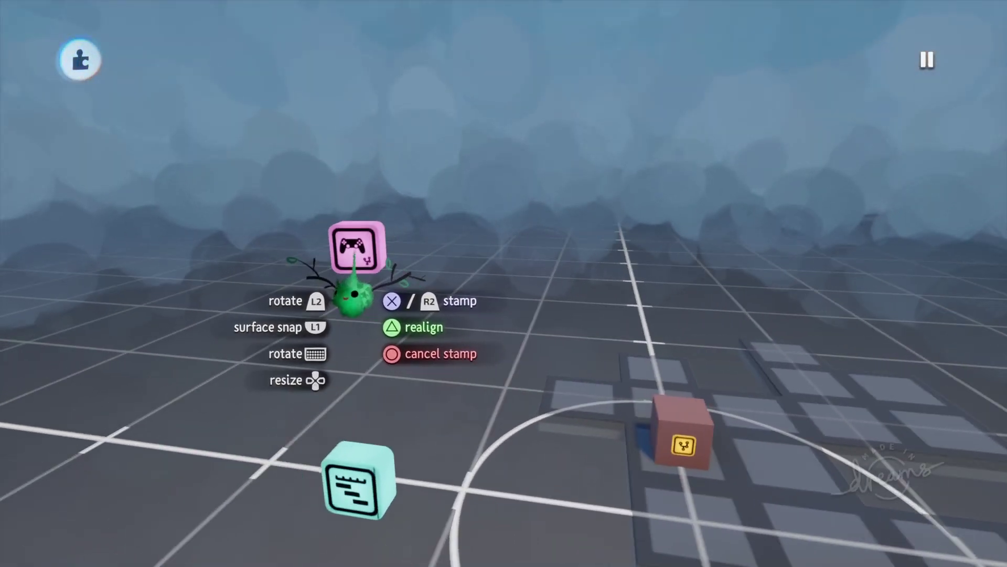
left_click(356, 256)
Play-test the scene and move the cube tile by tile toward the corner of the tile path.
key("Escape")
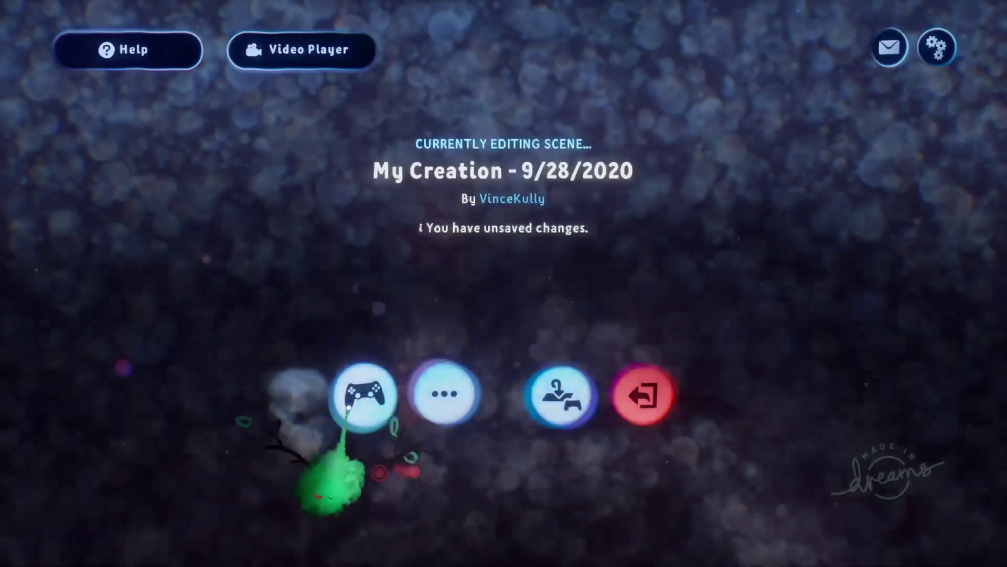
left_click(358, 399)
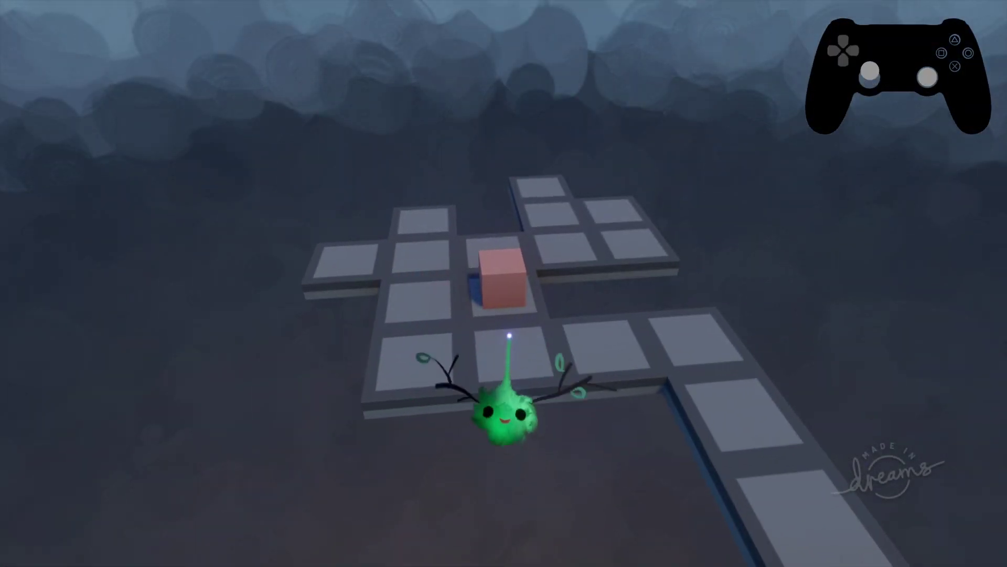
key("Down")
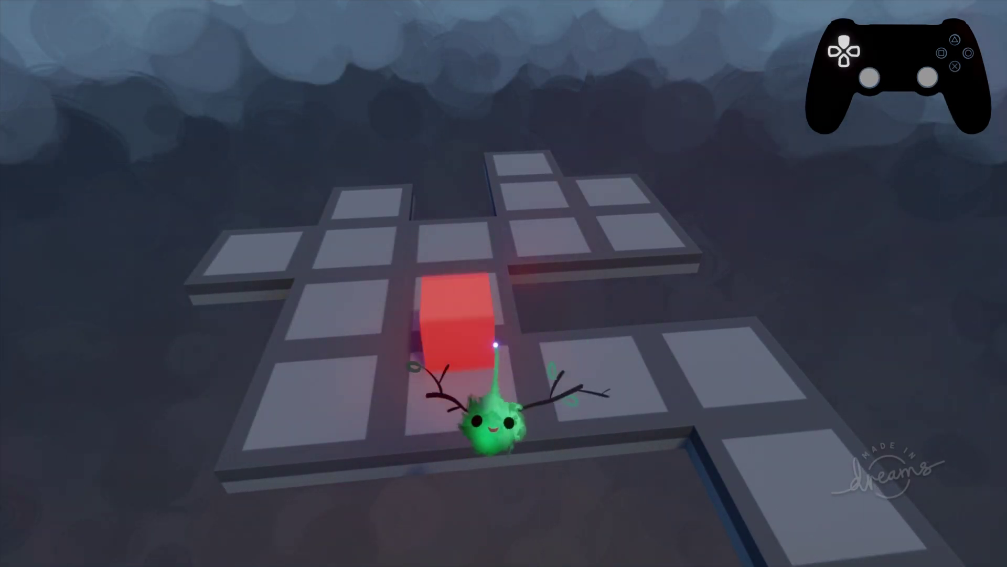
key("Up")
key("Left")
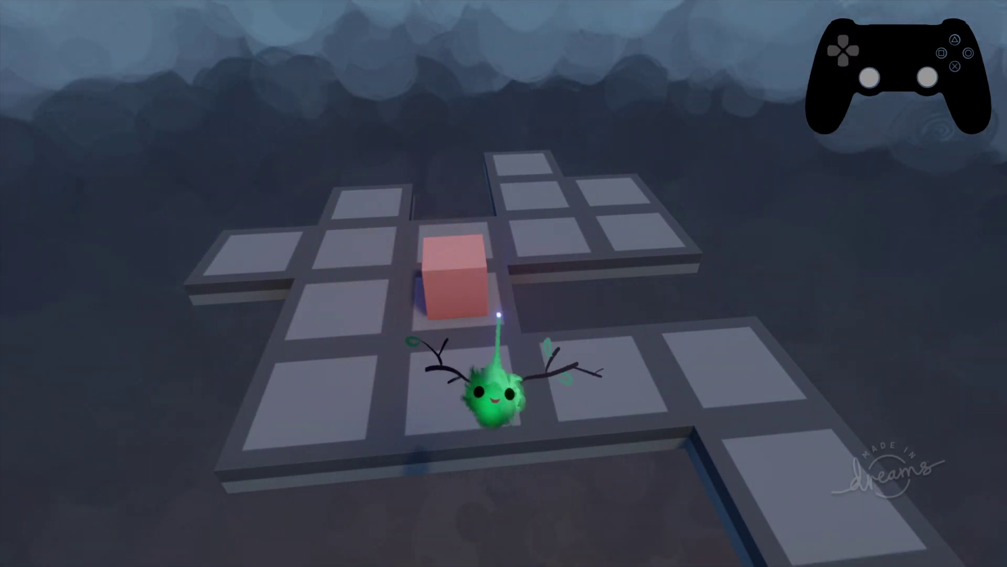
key("Right")
key("Down")
key("Down")
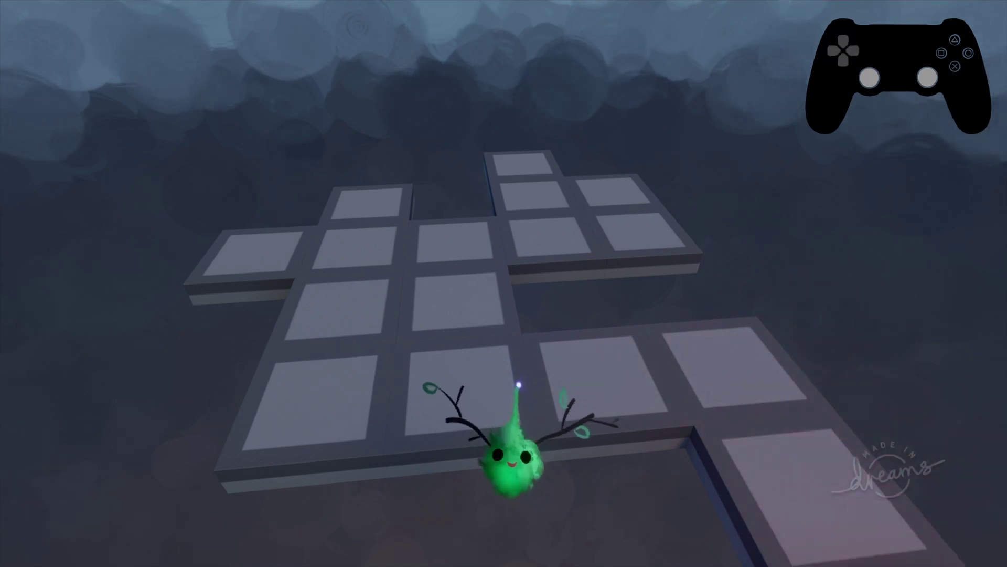
key("Down")
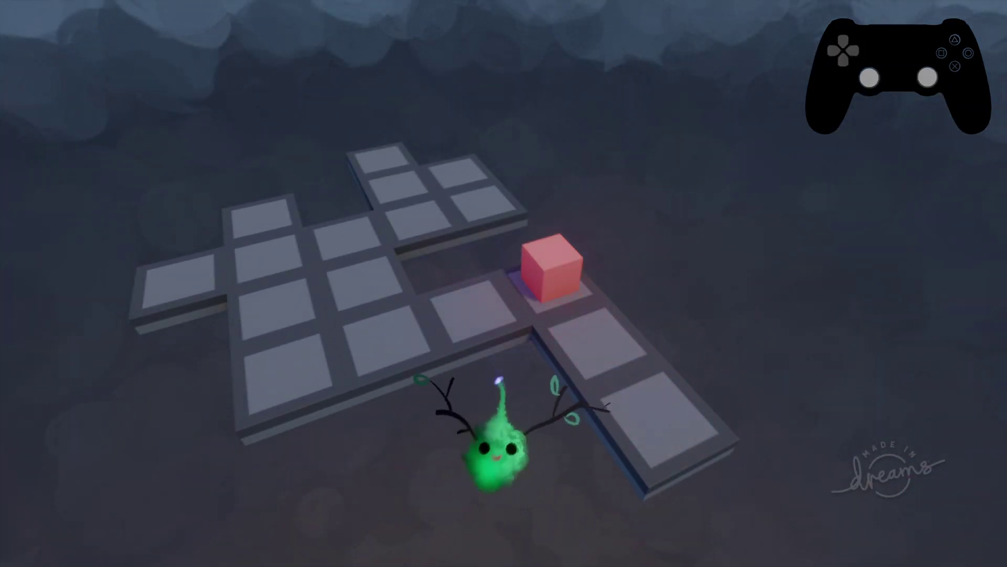
Move the cube to the far end tile of the path, and return to editing the scene.
key("Up")
key("Up")
key("Left")
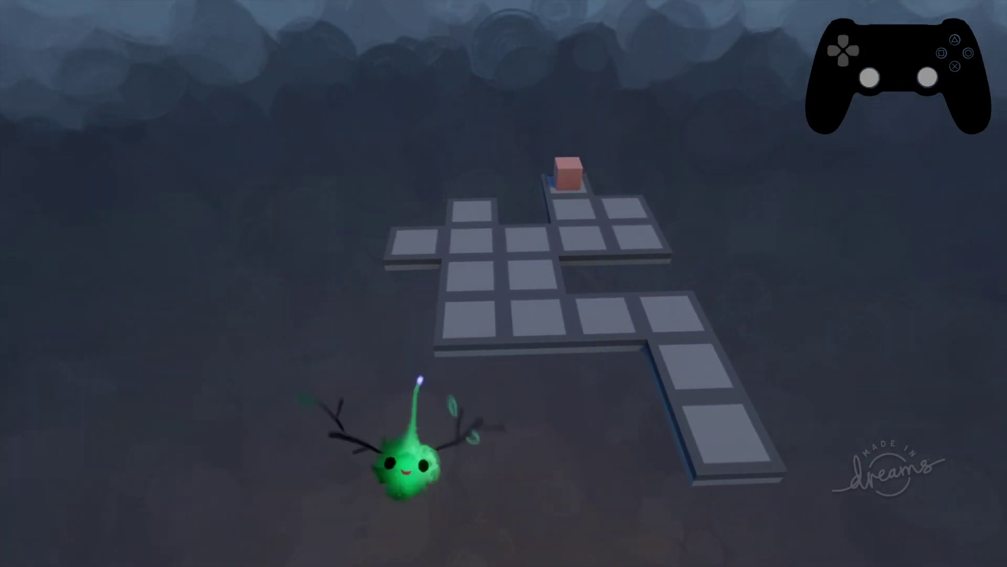
key("Escape")
key("Escape")
left_click(339, 408)
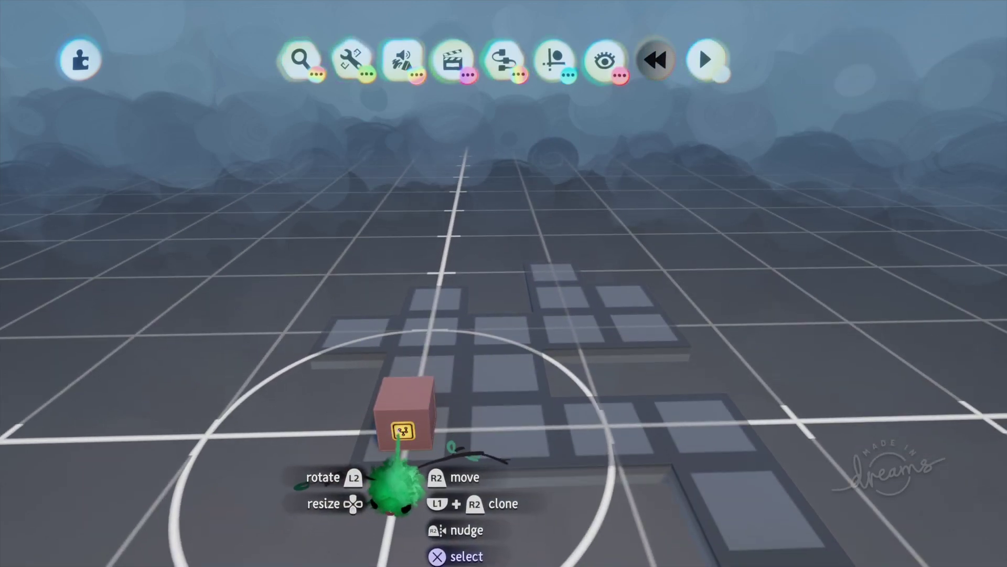
Open the nested movement microchip on the cube and shrink its canvas at the top and on the far side.
left_click(405, 430)
scroll(656, 262, "up", 5)
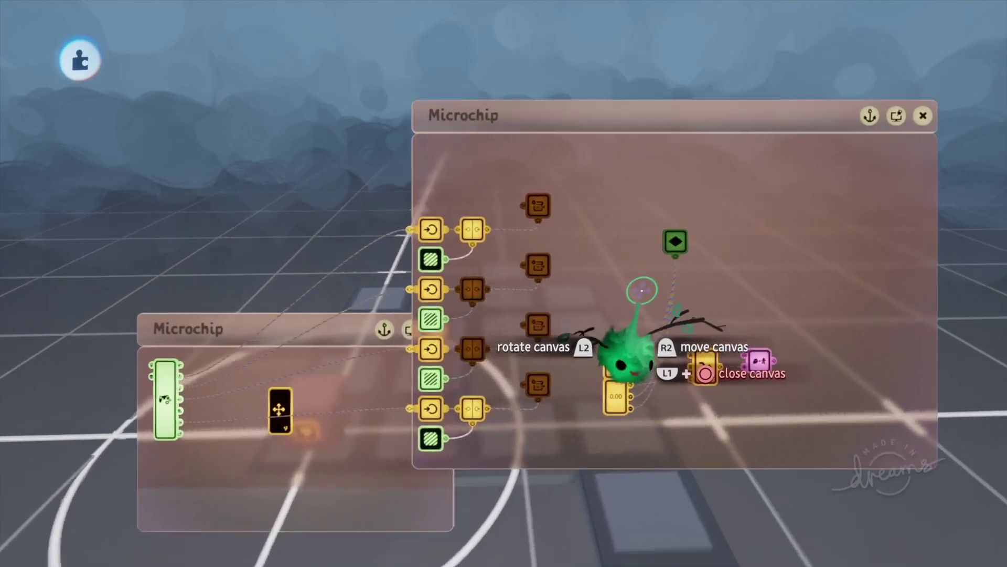
key("Escape")
scroll(627, 281, "down", 5)
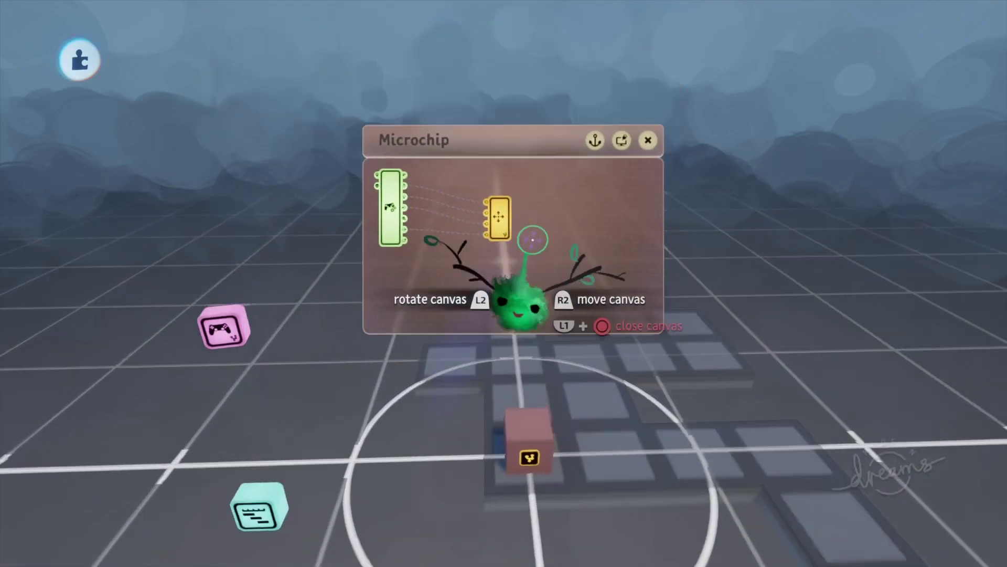
left_click(494, 314)
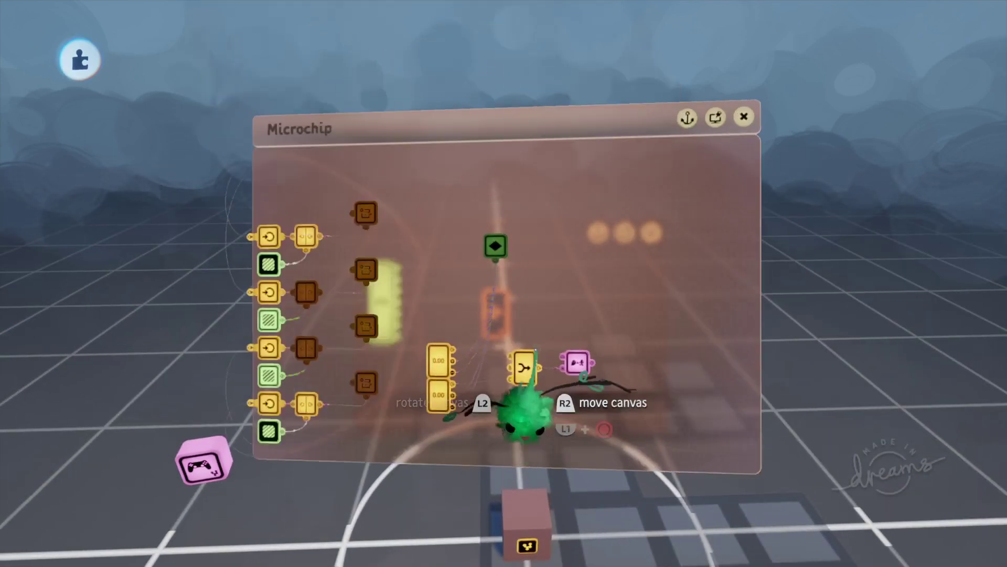
scroll(469, 342, "up", 3)
scroll(535, 410, "up", 2)
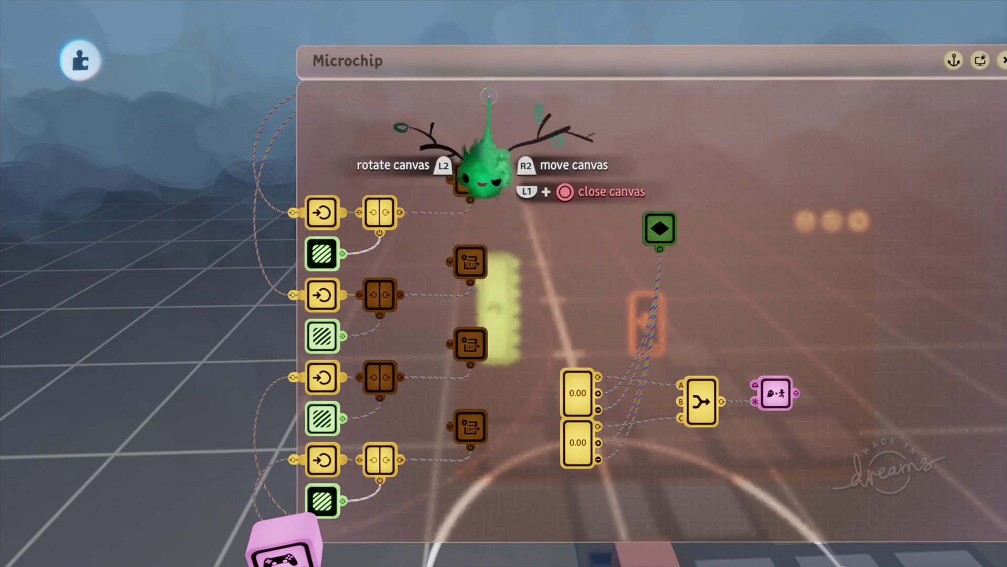
left_click_drag(490, 72, 490, 126)
scroll(644, 259, "right", 3)
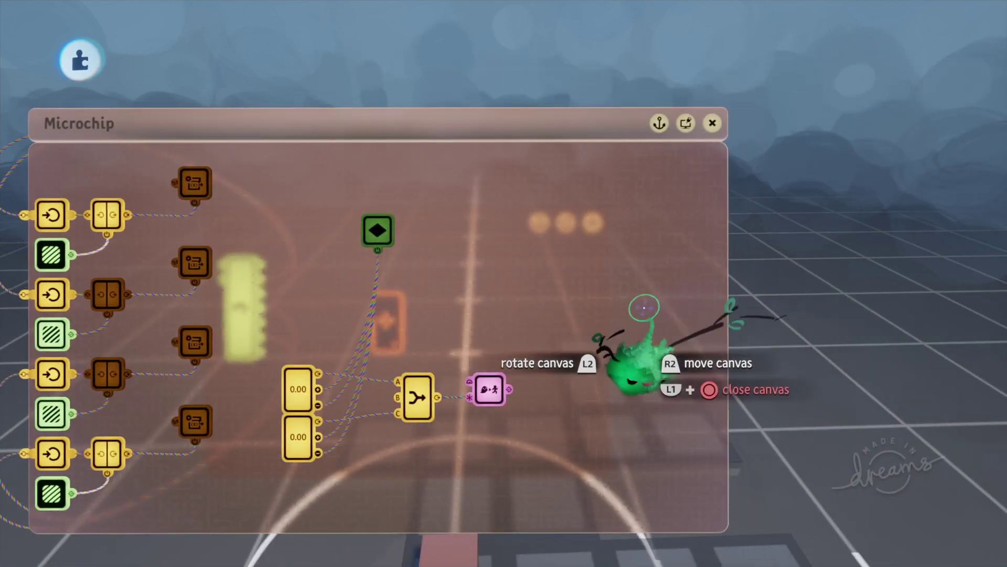
left_click_drag(712, 306, 584, 316)
scroll(516, 456, "left", 3)
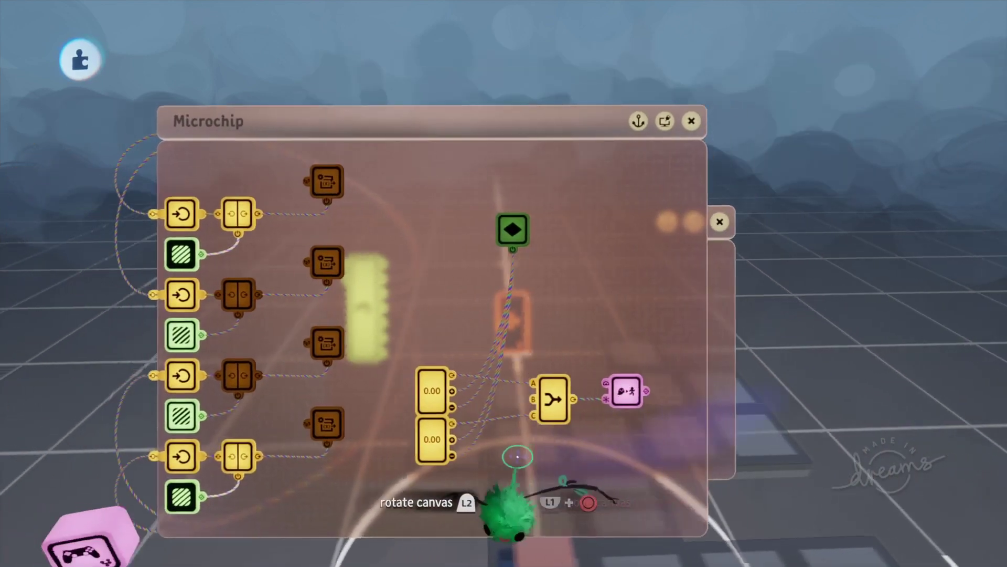
scroll(530, 459, "up", 2)
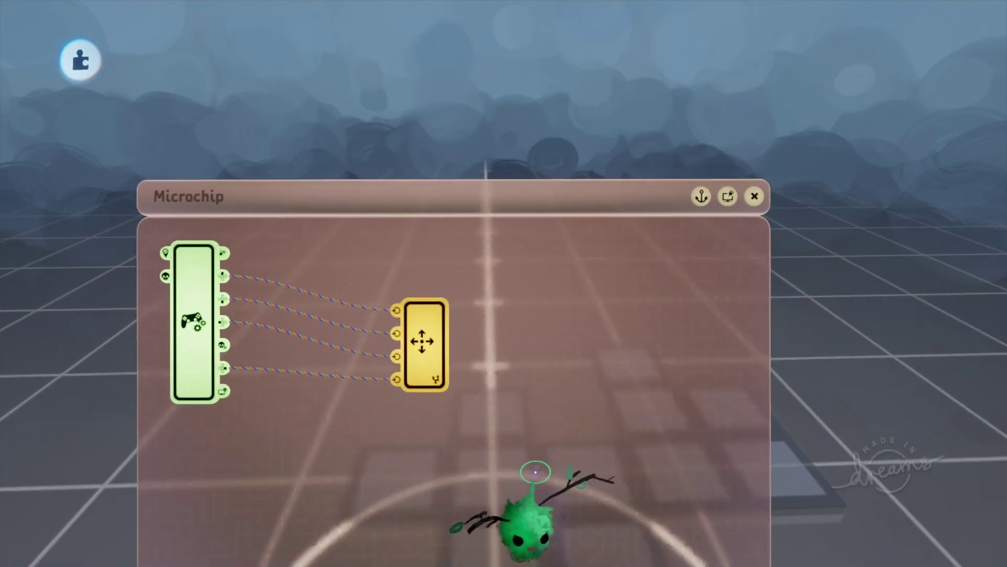
Raise the outer microchip's canvas, place the movement microchip closer to the controller sensor, and close the canvas.
left_click_drag(533, 473, 565, 267)
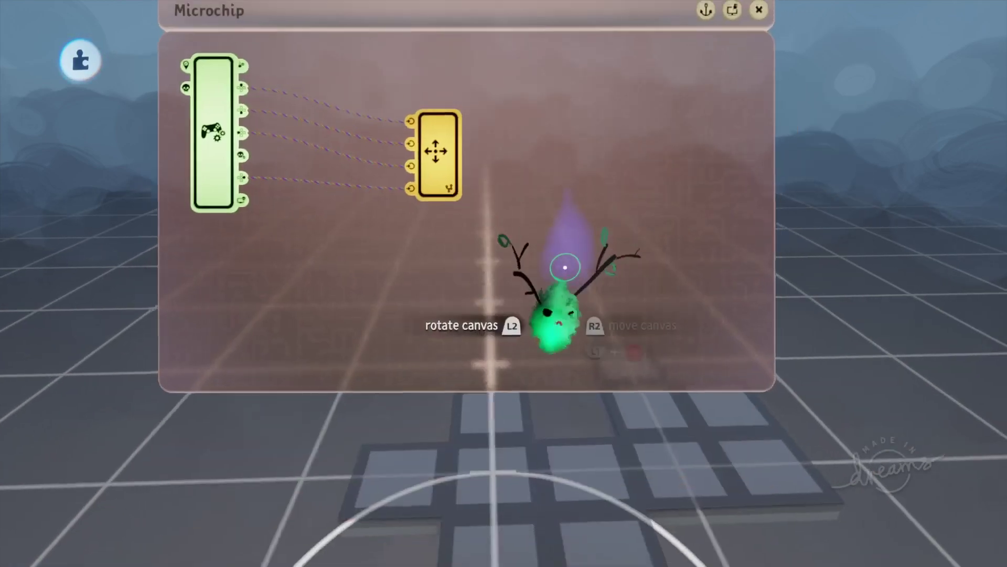
left_click_drag(452, 186, 393, 150)
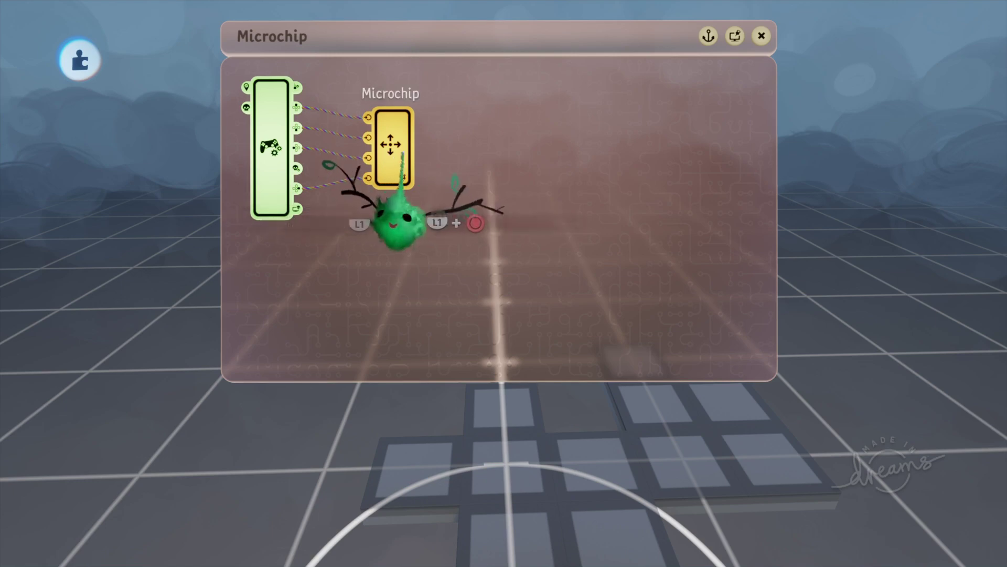
middle_click_drag(409, 190, 420, 297)
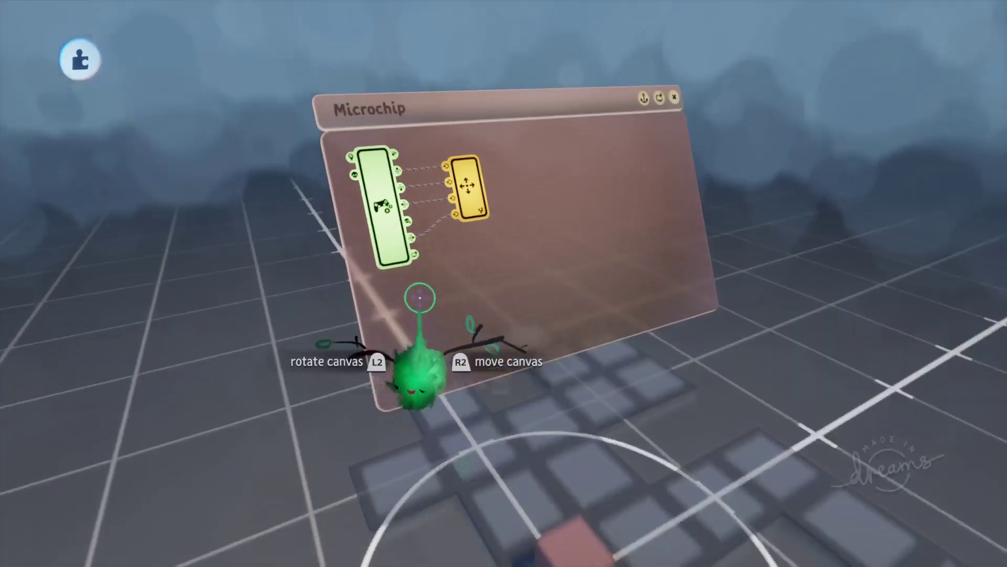
key("Escape")
middle_click_drag(524, 541, 527, 314)
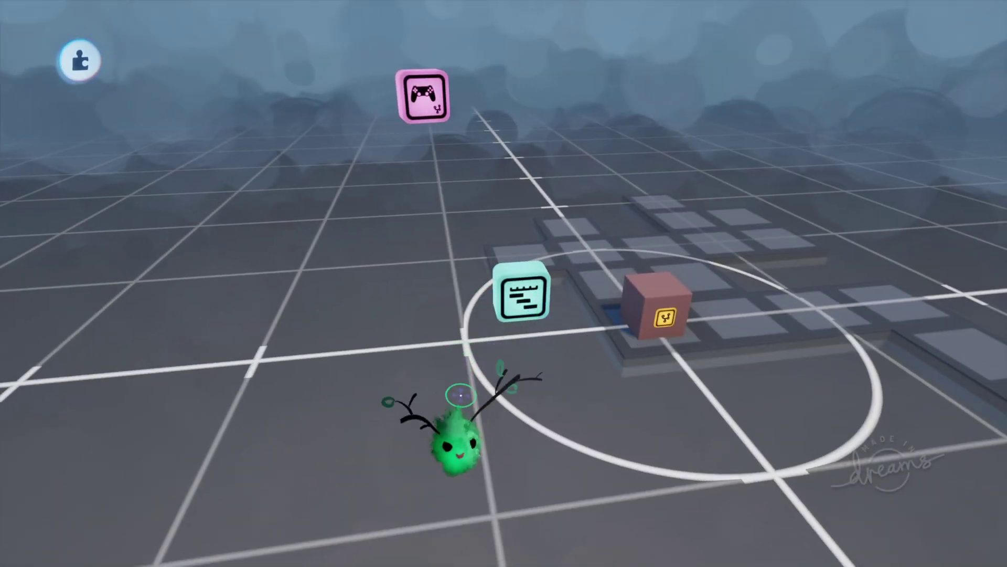
middle_click_drag(551, 391, 858, 321)
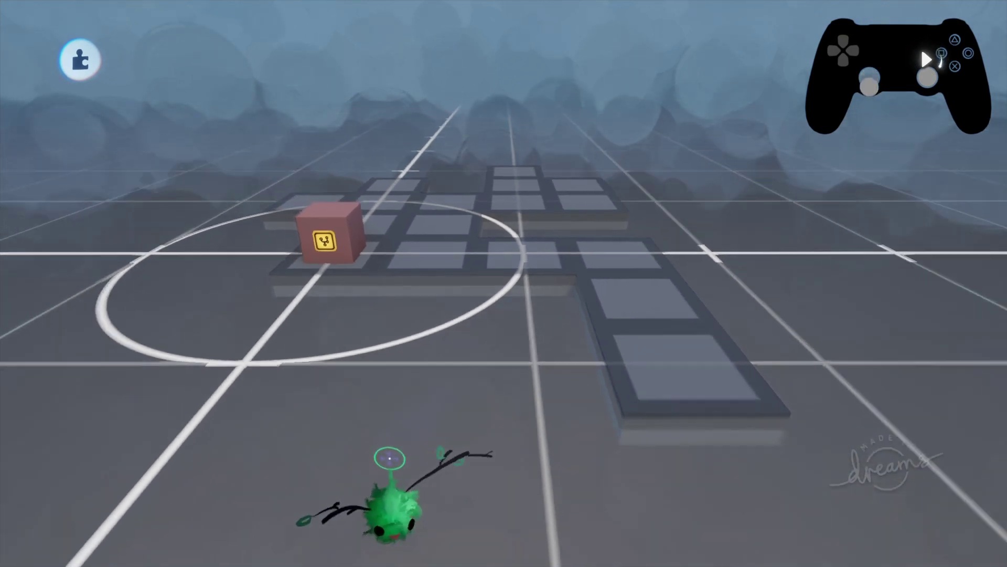
middle_click_drag(555, 425, 659, 394)
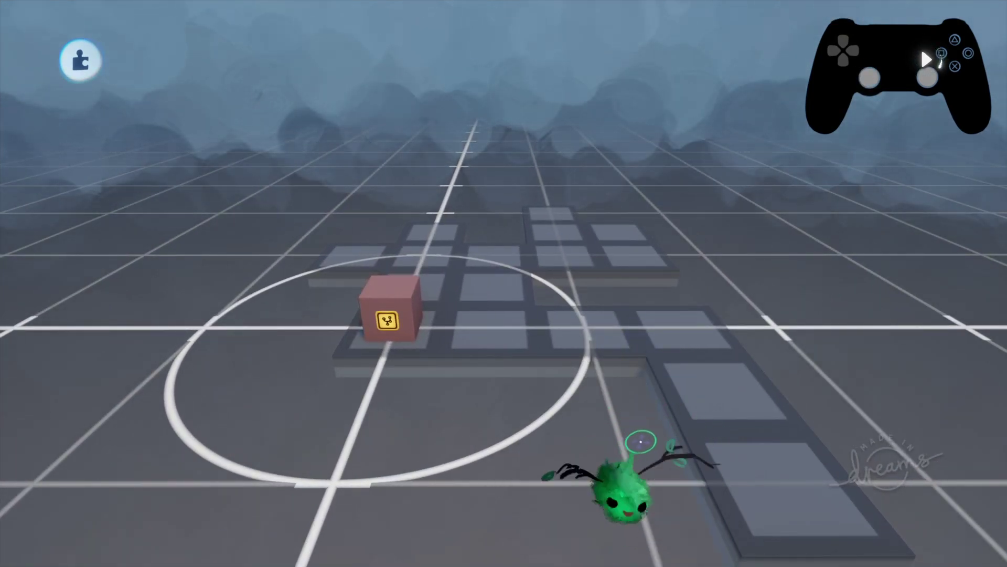